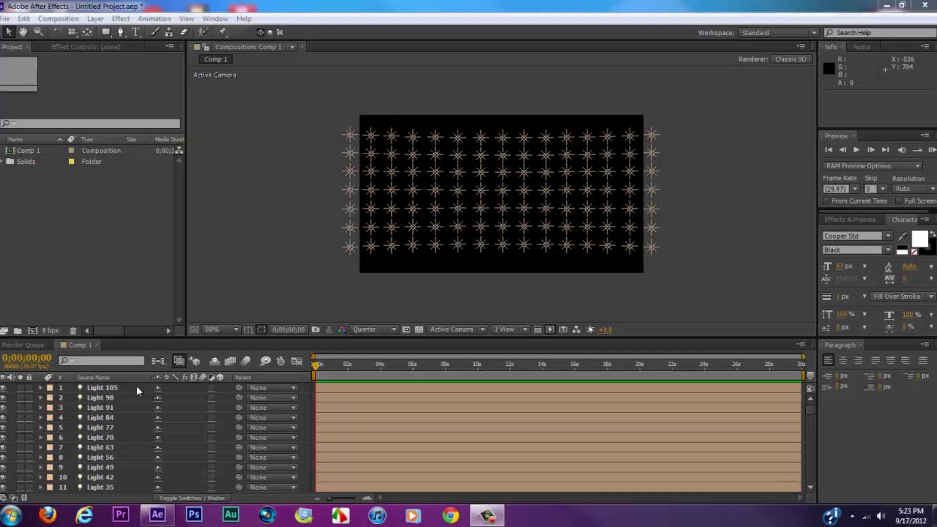
- Select all the light layers from Light 105 to Light 1, mark them shy and hide shy layers in the timeline
click(97, 387)
scroll(101, 407, down, 20)
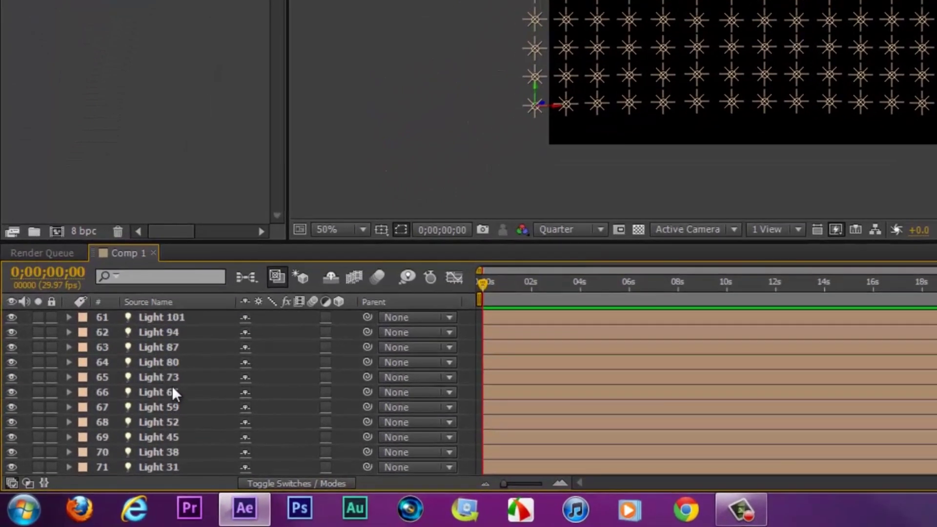
scroll(173, 388, down, 11)
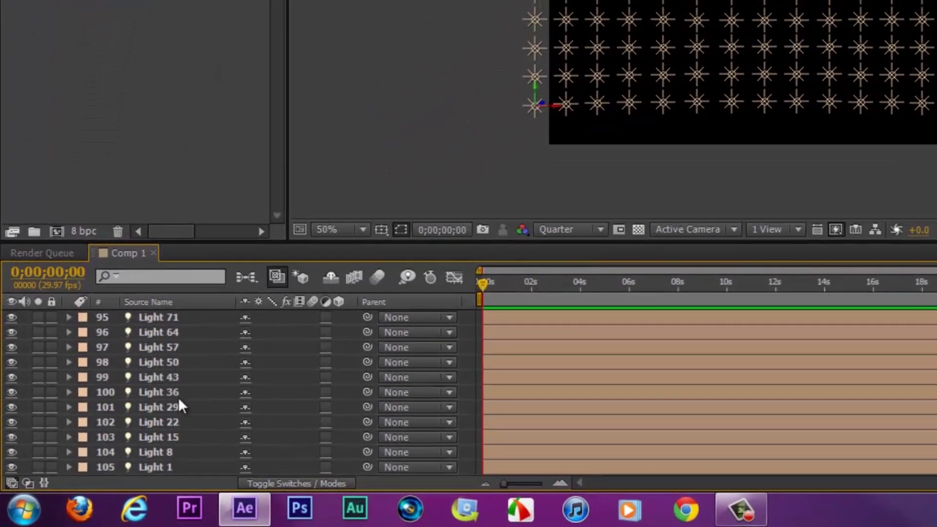
shift+click(156, 466)
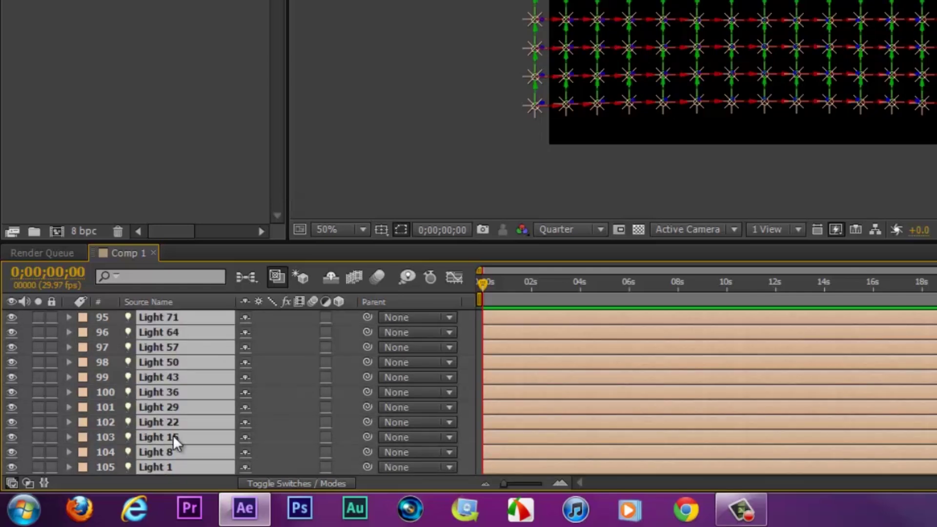
click(244, 467)
click(327, 276)
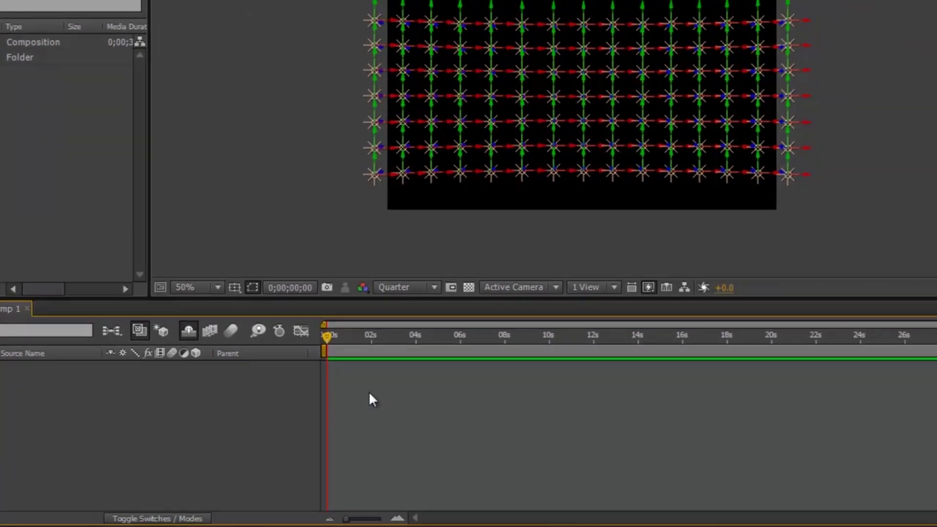
- Add a two-node camera named Camera 1 with the 24mm preset to Comp 1
right_click(367, 387)
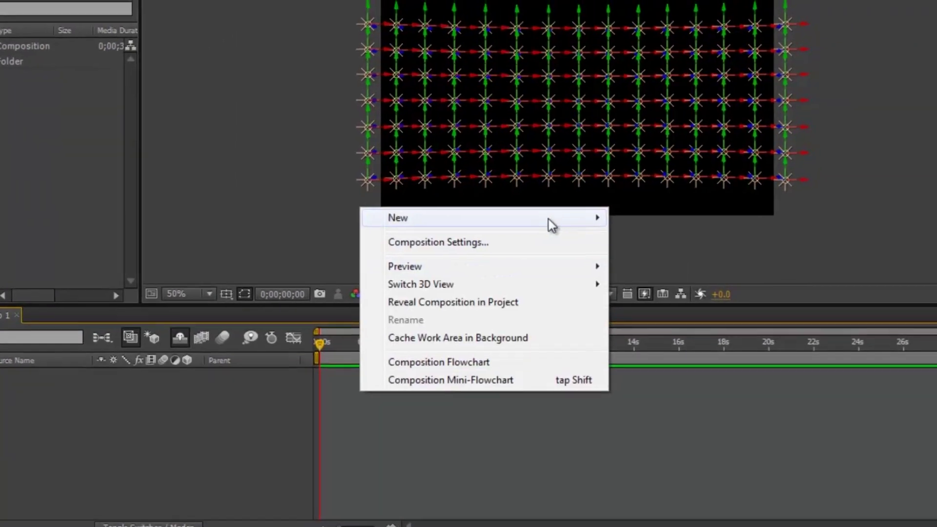
mouse_move(549, 215)
click(641, 326)
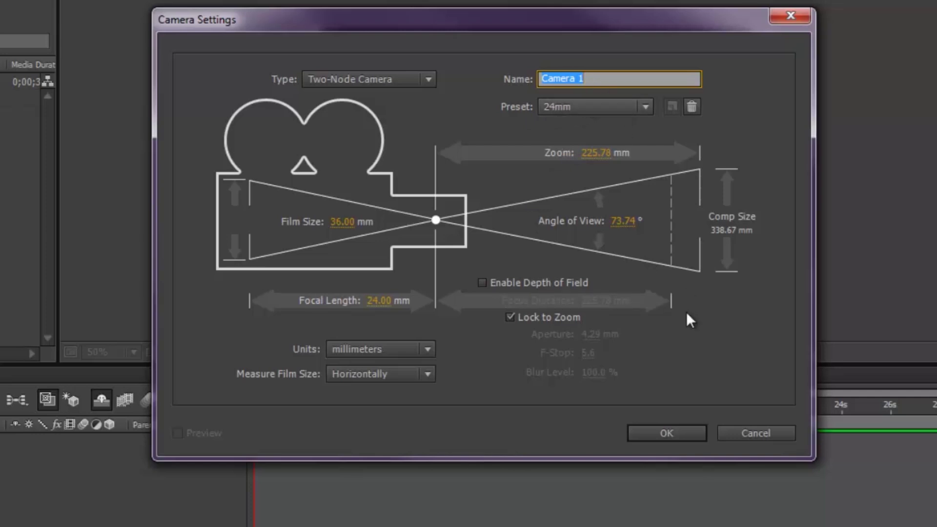
click(655, 434)
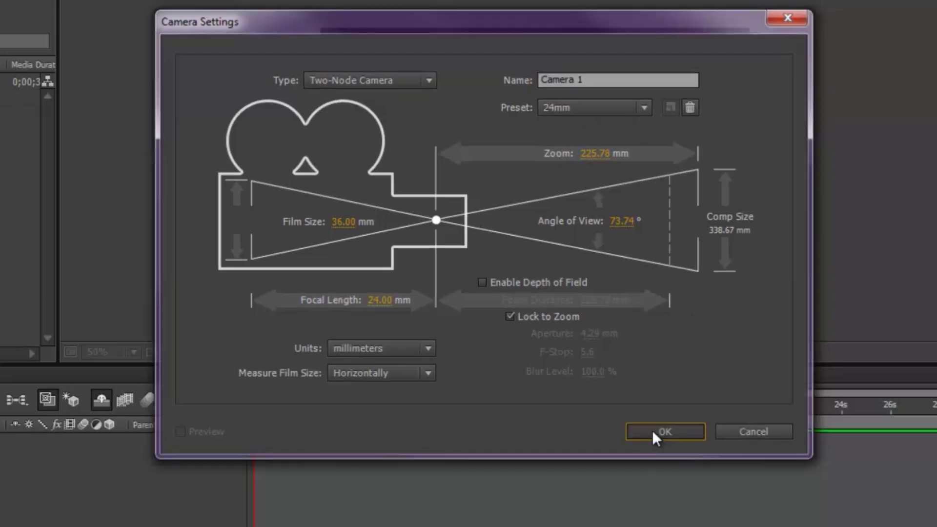
click(599, 306)
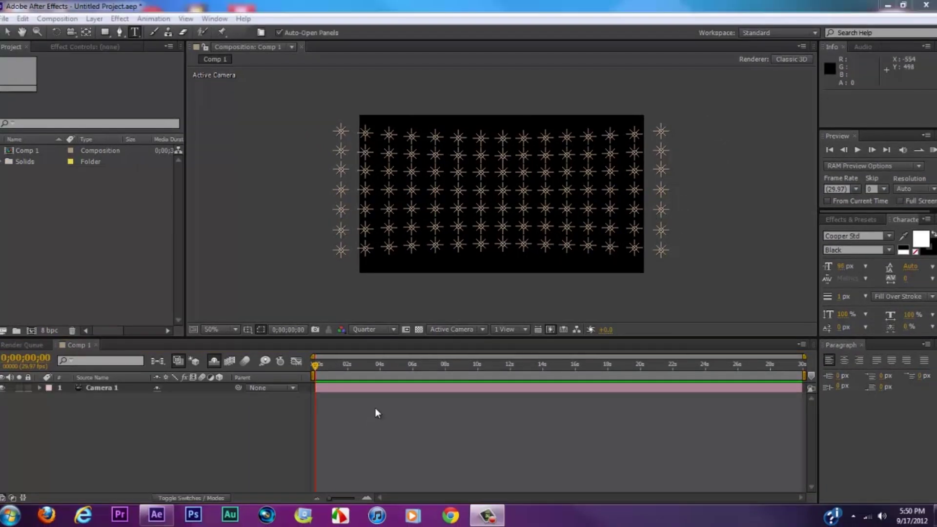
- Create a text layer reading "TutorialzProject" and move it to the middle of the frame
right_click(375, 413)
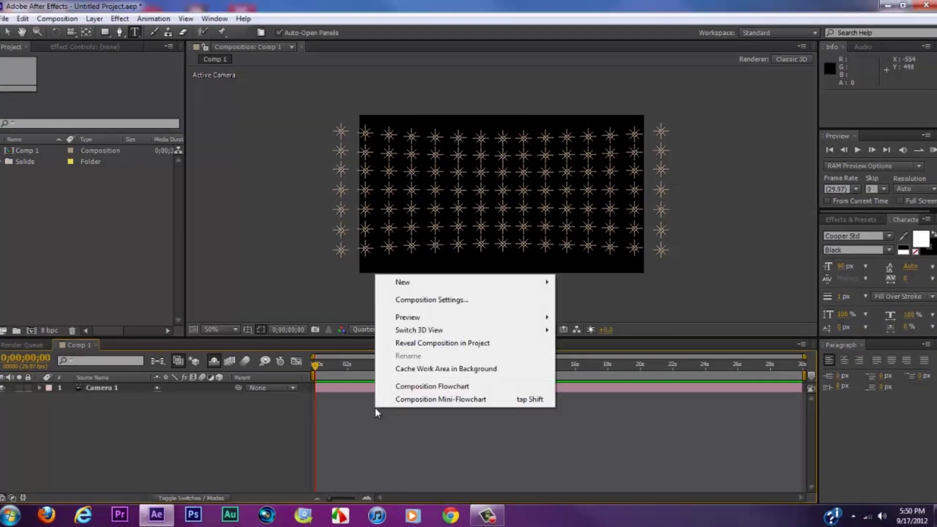
mouse_move(508, 282)
click(575, 298)
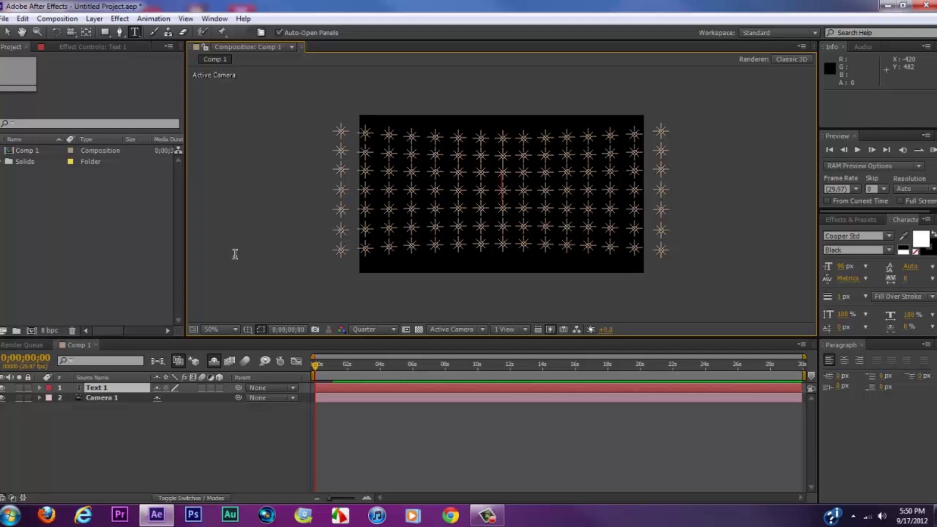
text(Tutorialz)
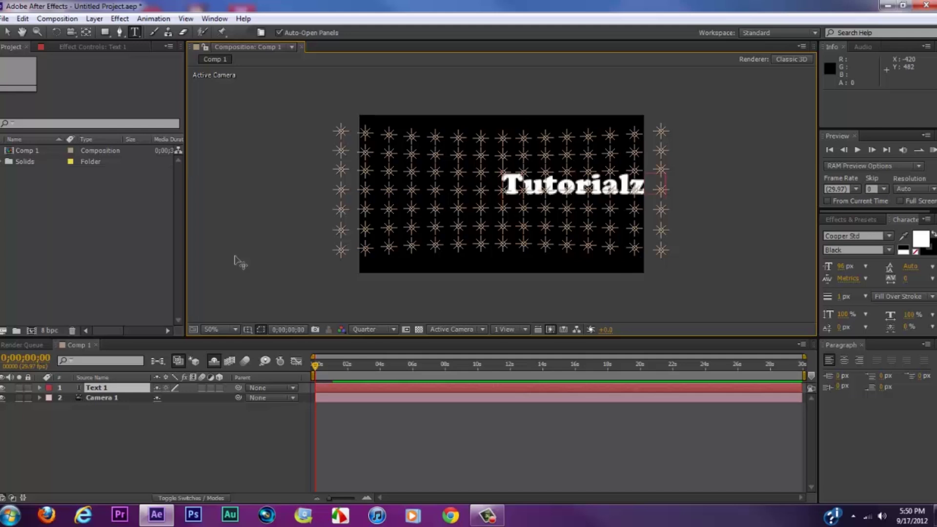
text(Point)
drag(607, 285, 508, 278)
key(KP_Enter)
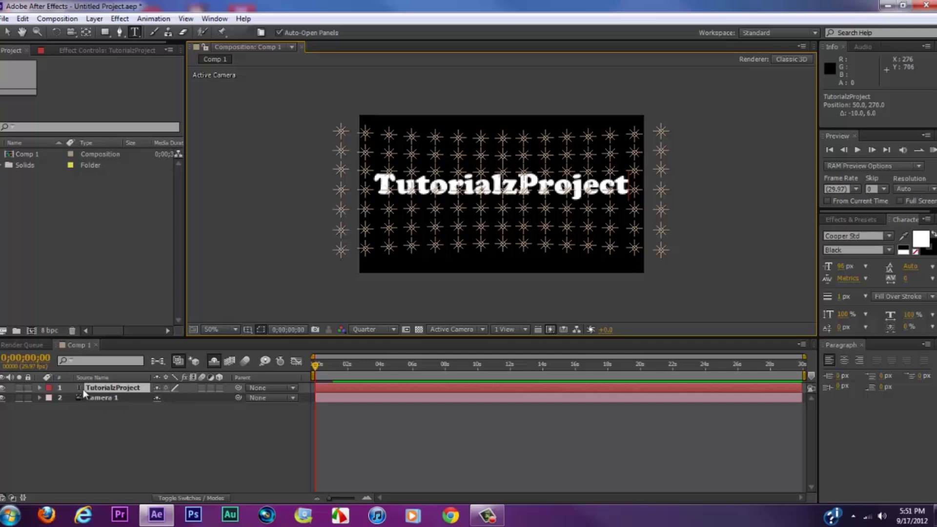
- Pre-compose the text layer into a new composition named "Title"
click(95, 18)
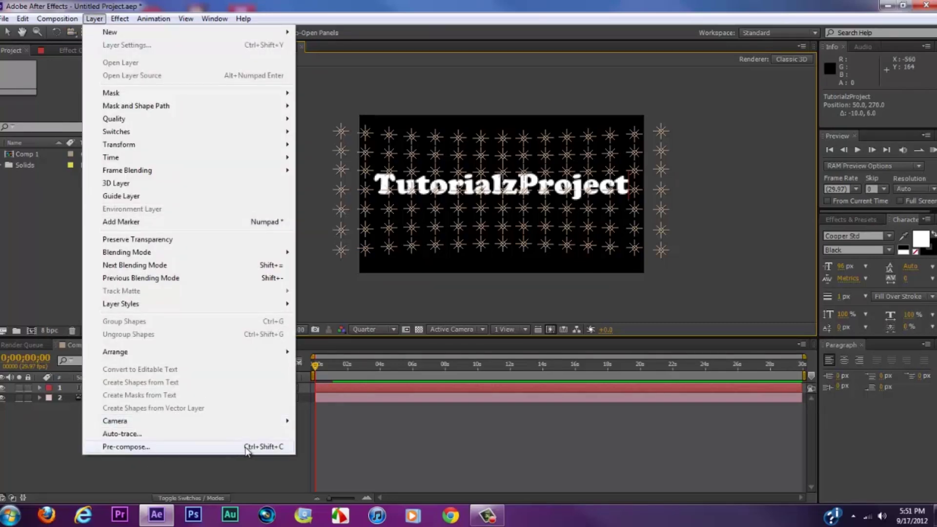
click(124, 447)
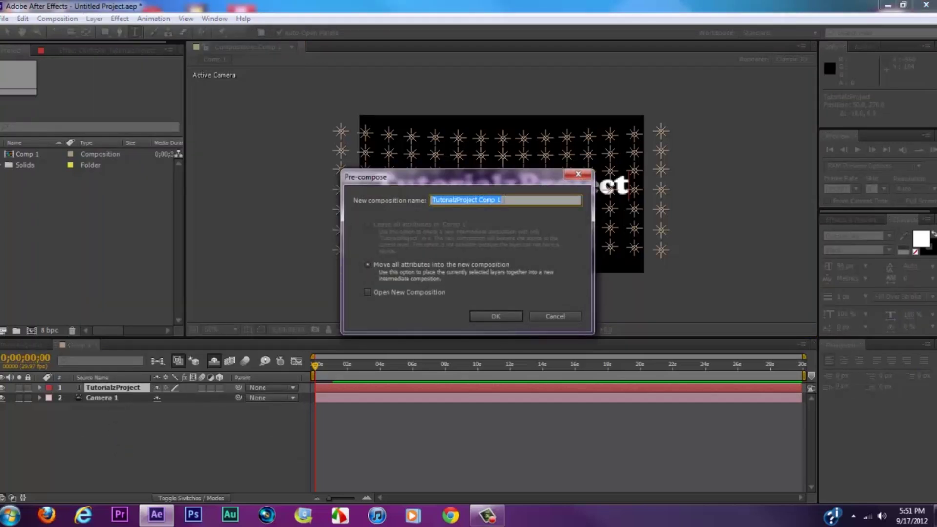
key(BackSpace)
text(Title)
key(Return)
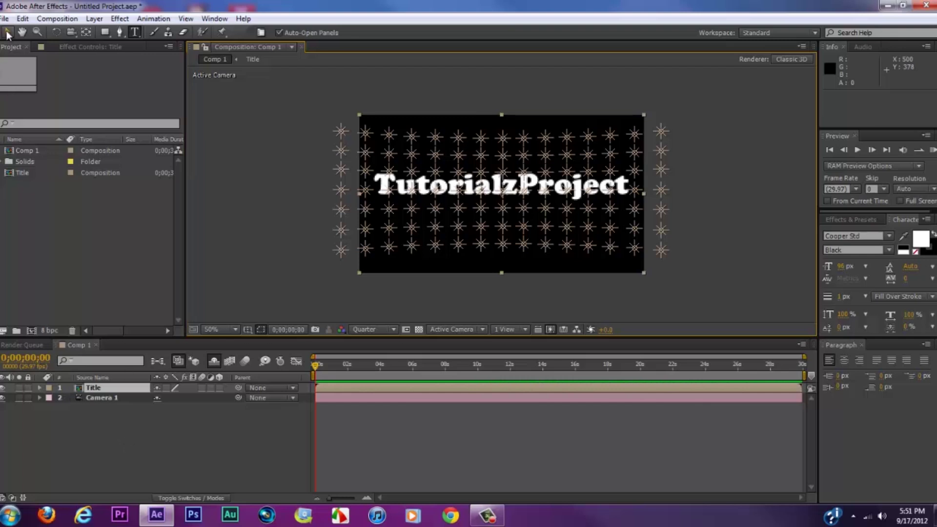
- Make the Title layer 3D and, working from the Top view, move it in front of the curved light wall to about Z -98
key(v)
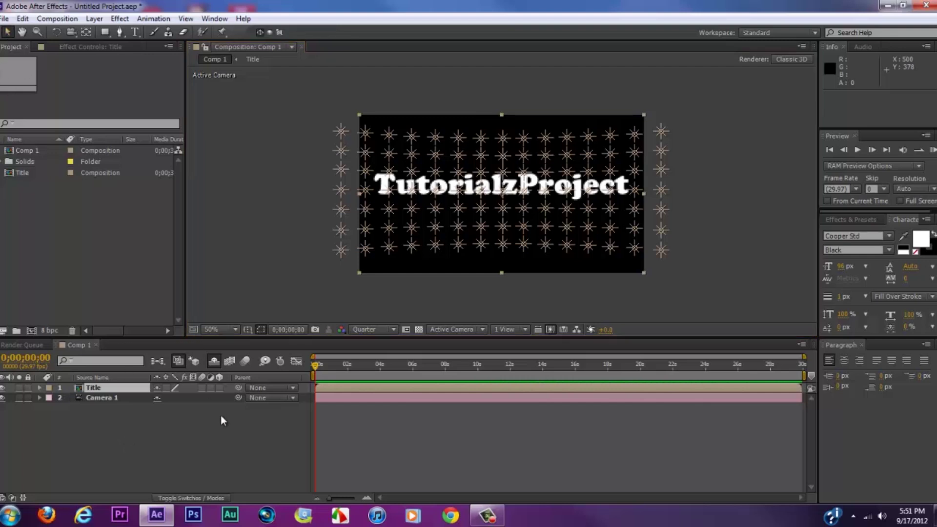
click(219, 387)
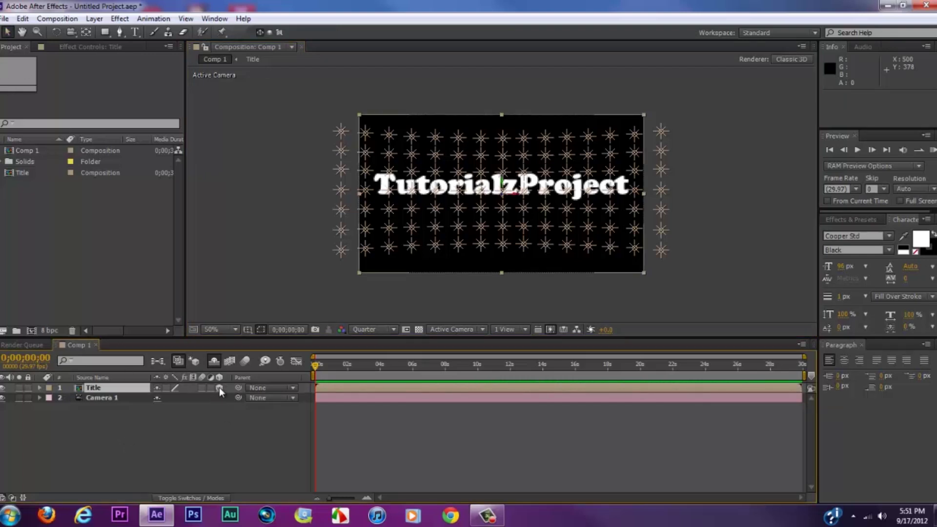
click(442, 332)
click(461, 404)
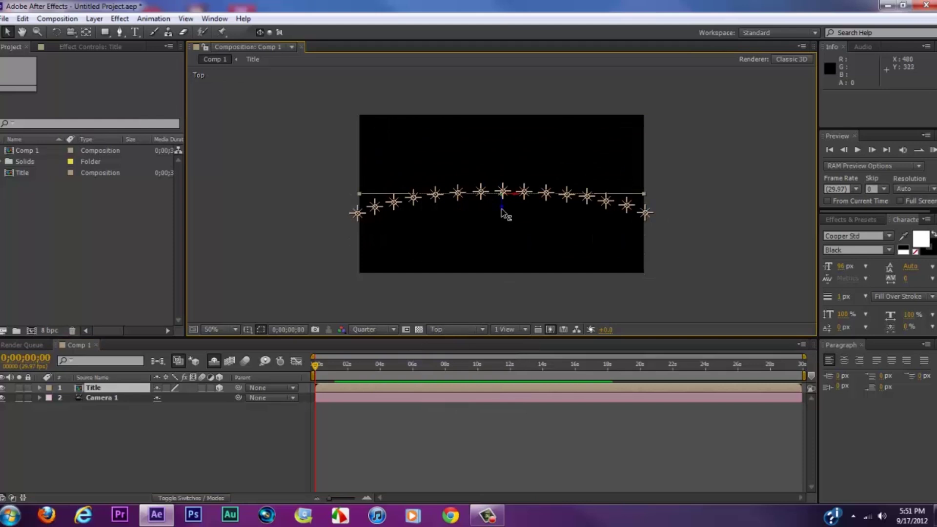
drag(501, 209, 495, 237)
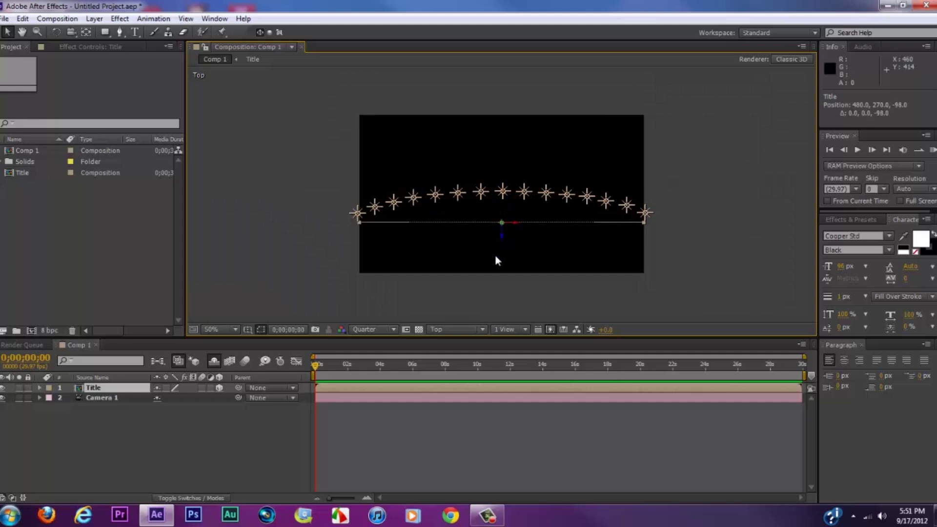
click(452, 330)
click(464, 340)
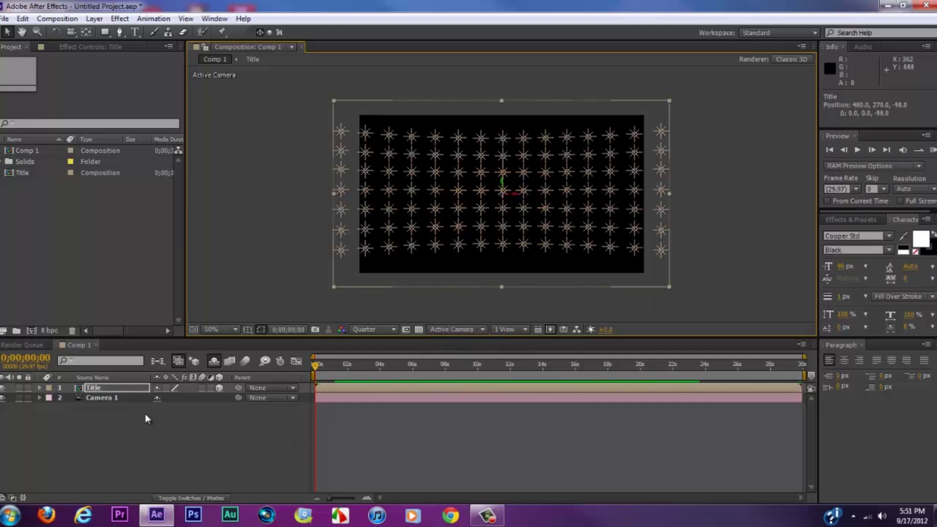
- Turn off Accepts Lights in the Title layer's Material Options
click(106, 388)
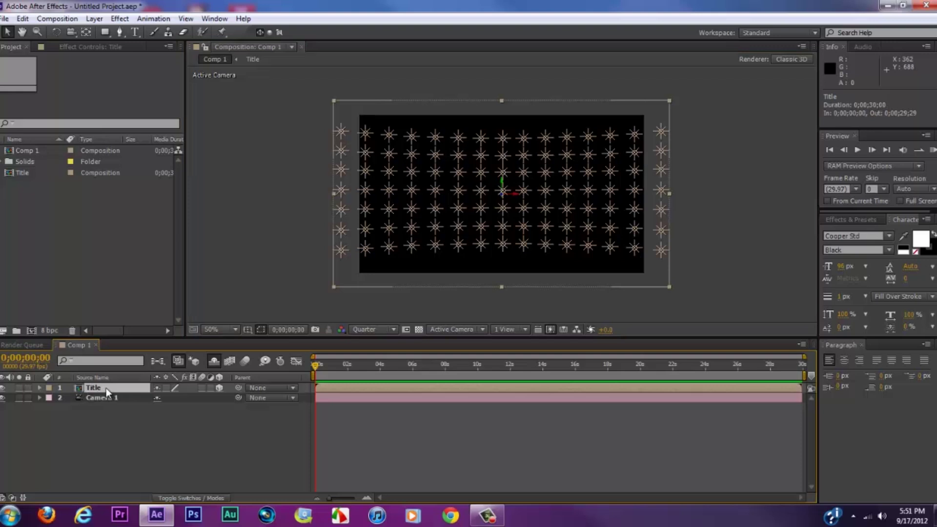
key(a)
key(a)
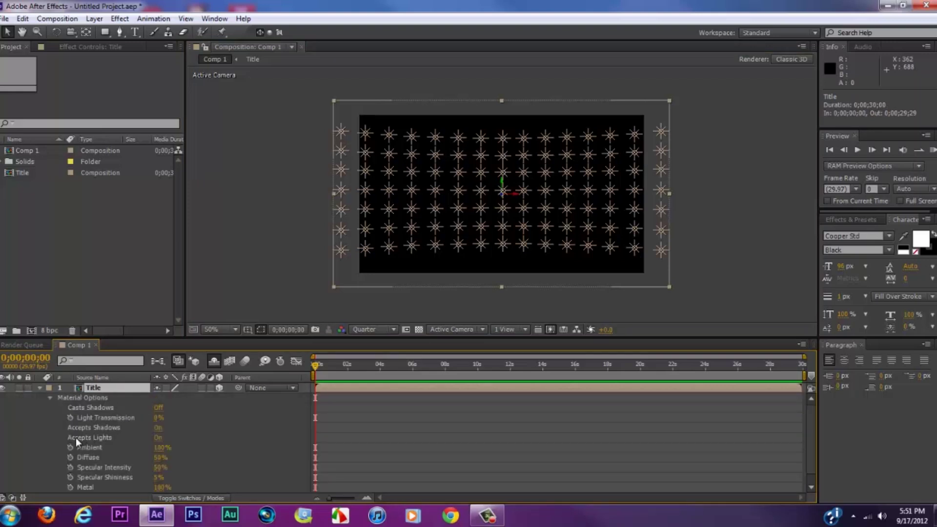
click(157, 438)
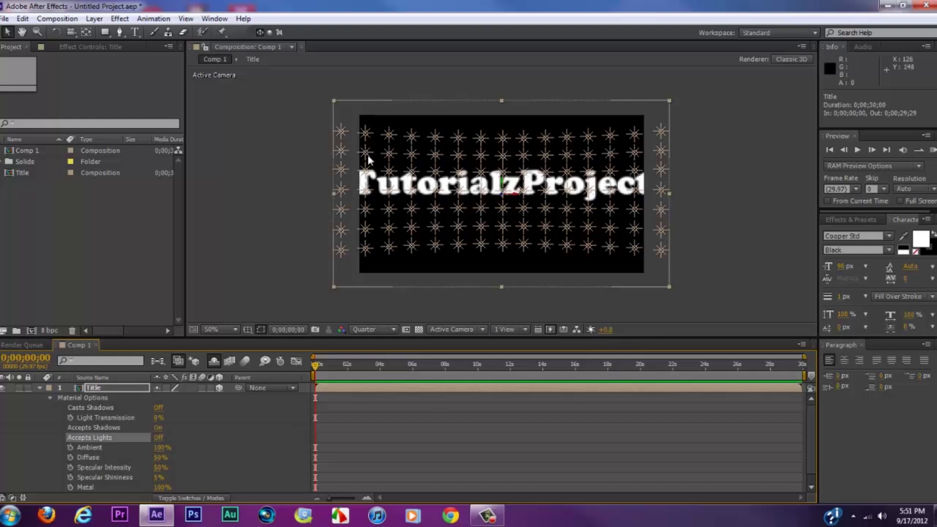
- Scale the Title layer to about 88% wide and 121% high, and nudge it down to about Y 284 to centre the text
drag(669, 287, 650, 306)
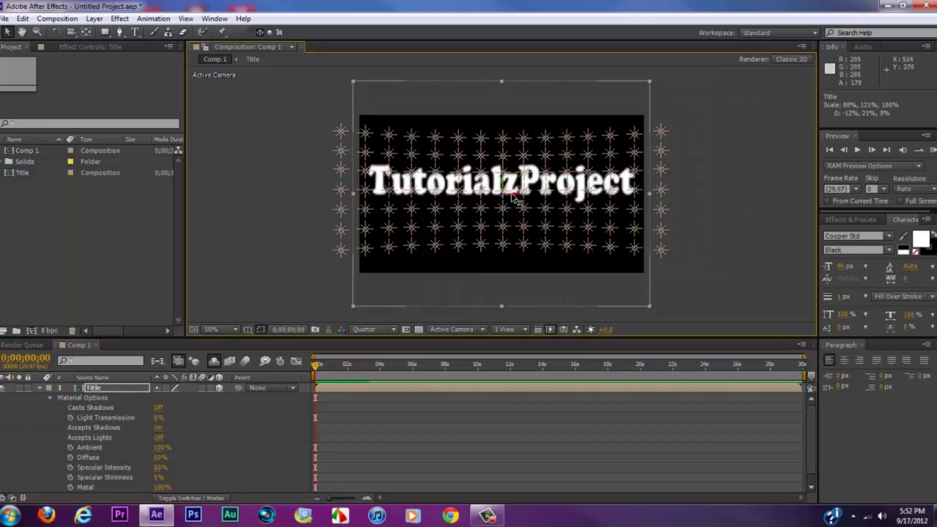
drag(513, 197, 515, 197)
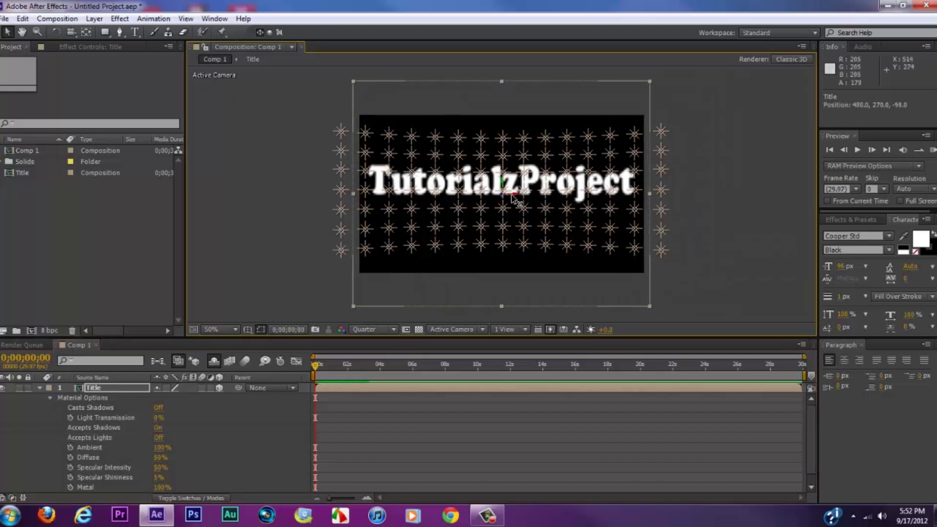
drag(508, 185, 510, 190)
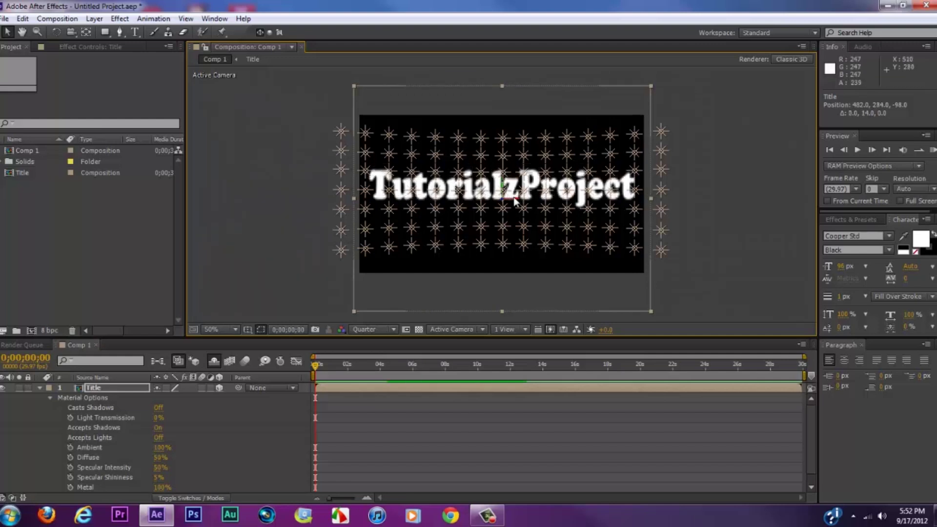
drag(514, 200, 513, 201)
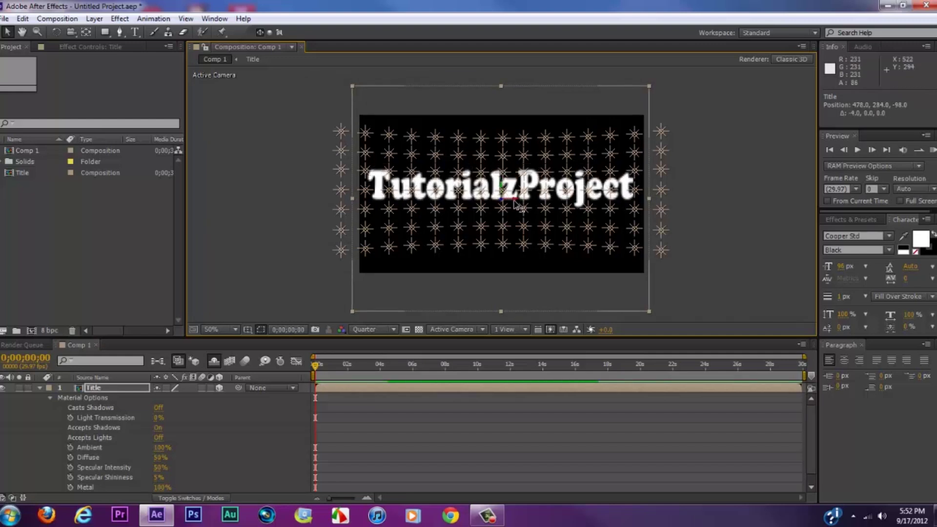
click(39, 387)
click(151, 435)
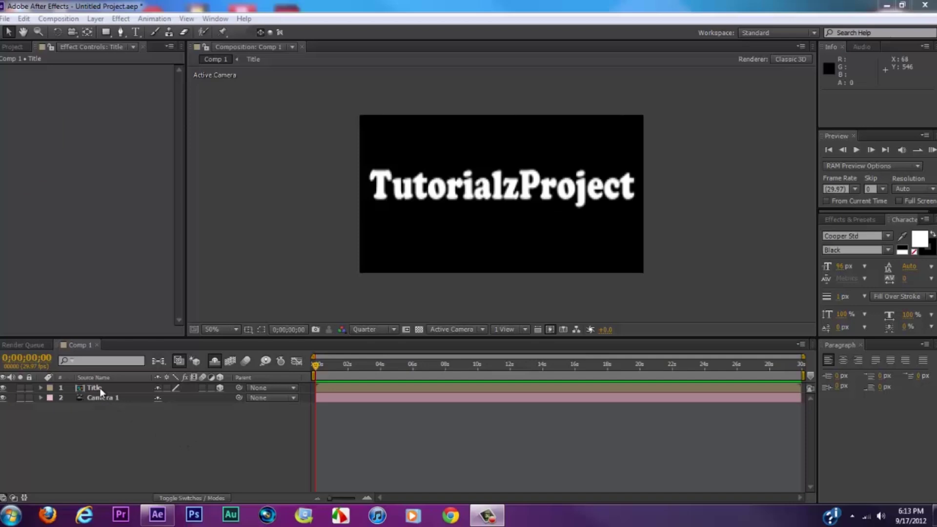
- Apply the Generate Fill effect to the Title layer and set its fill colour to black
click(99, 388)
key(Return)
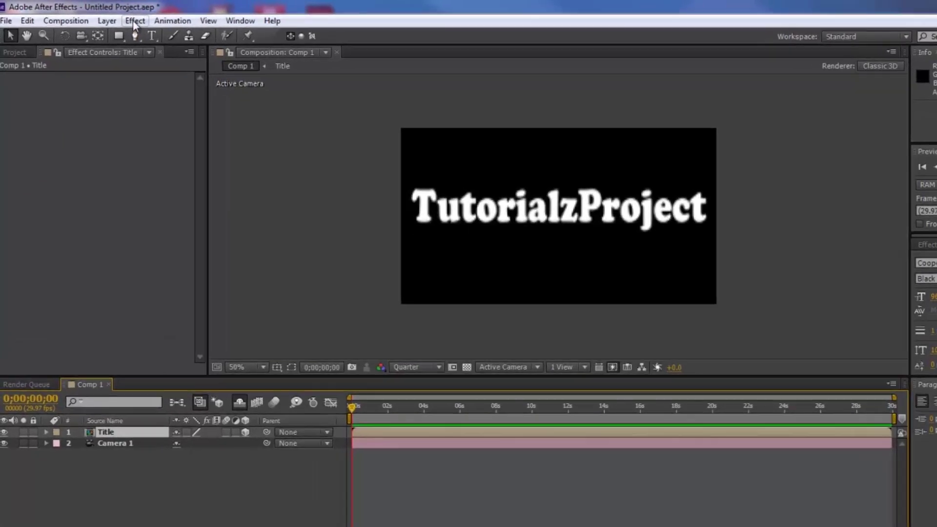
click(121, 19)
mouse_move(229, 256)
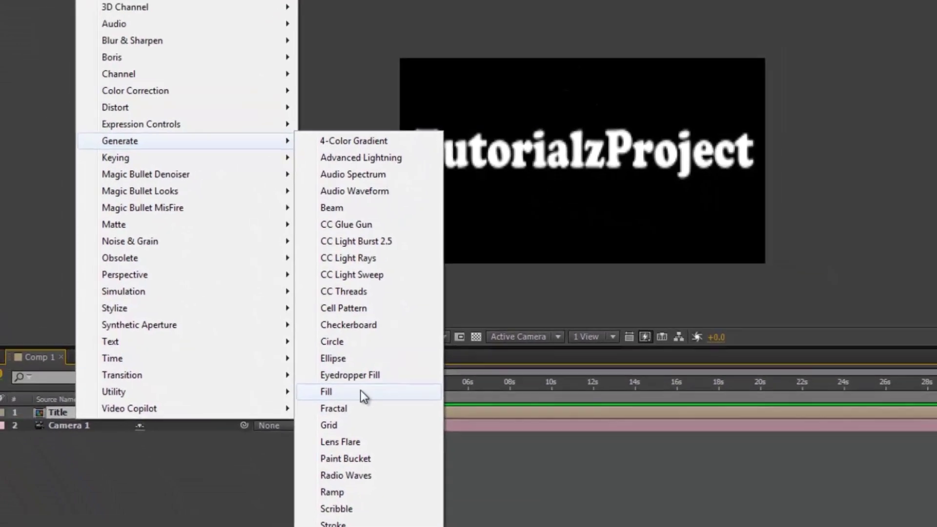
click(361, 390)
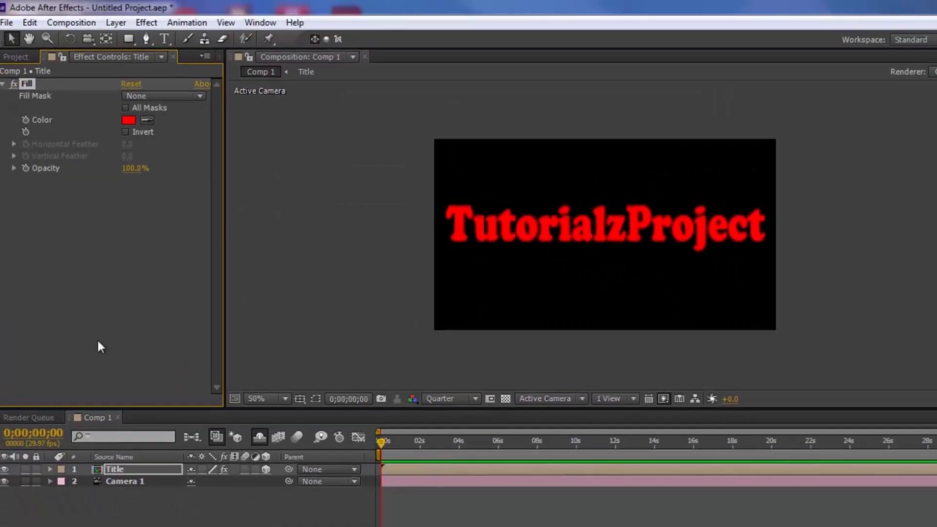
click(129, 120)
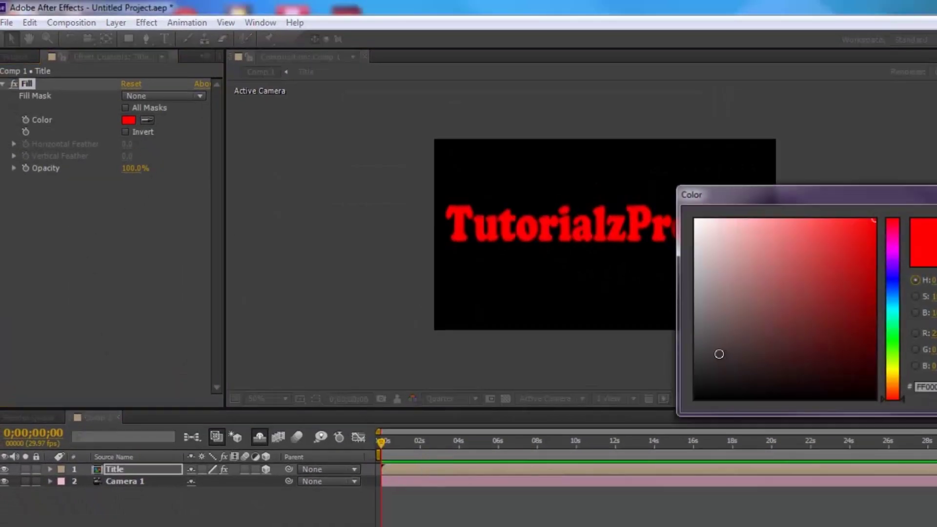
drag(719, 351, 679, 398)
key(Return)
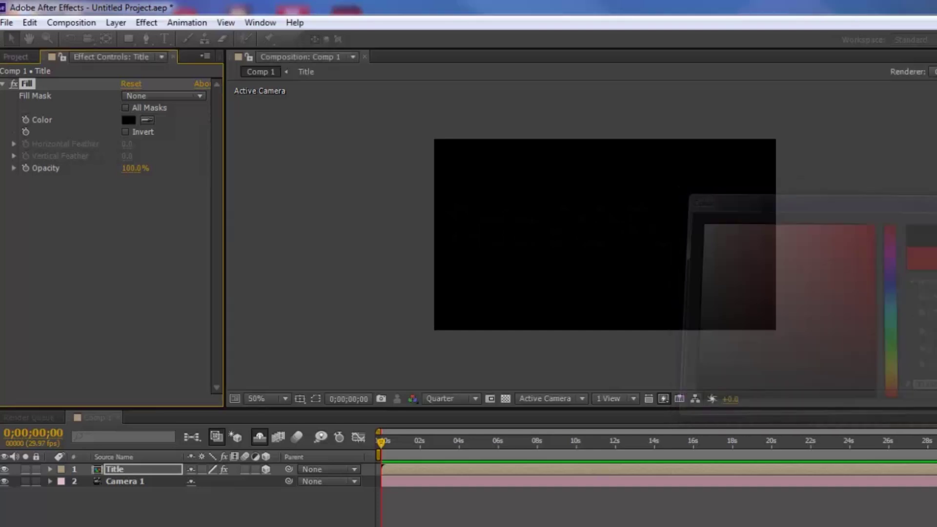
- Duplicate the black-filled Title layer
click(120, 470)
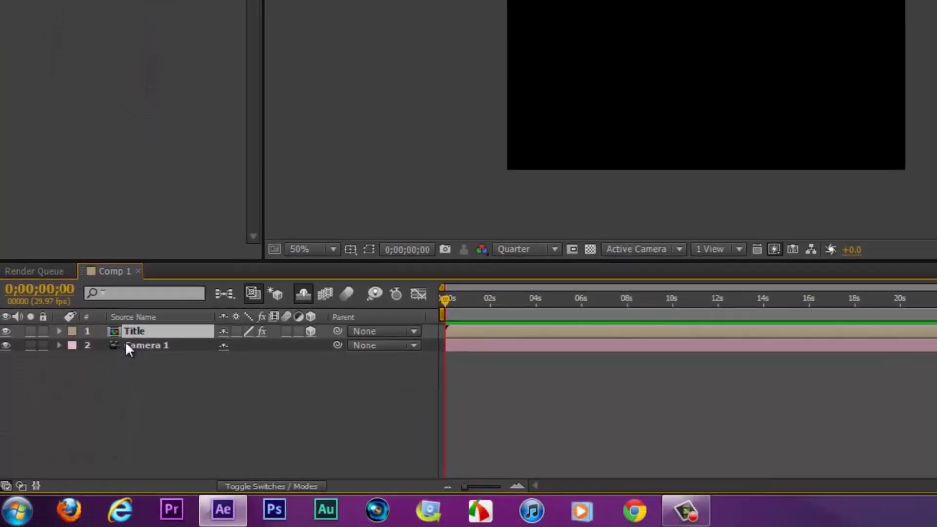
key(ctrl+d)
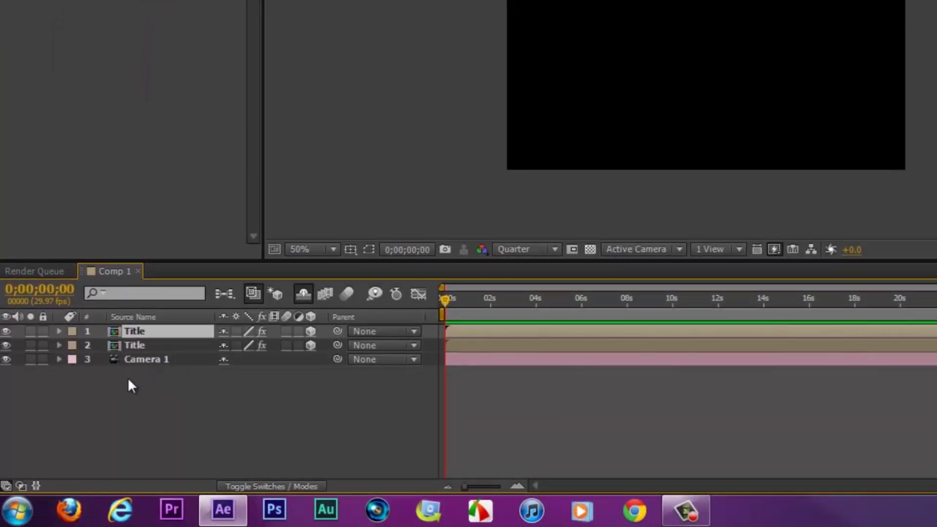
- Set the Fill effect colour of the second Title layer to dark orange-brown 632800
click(139, 344)
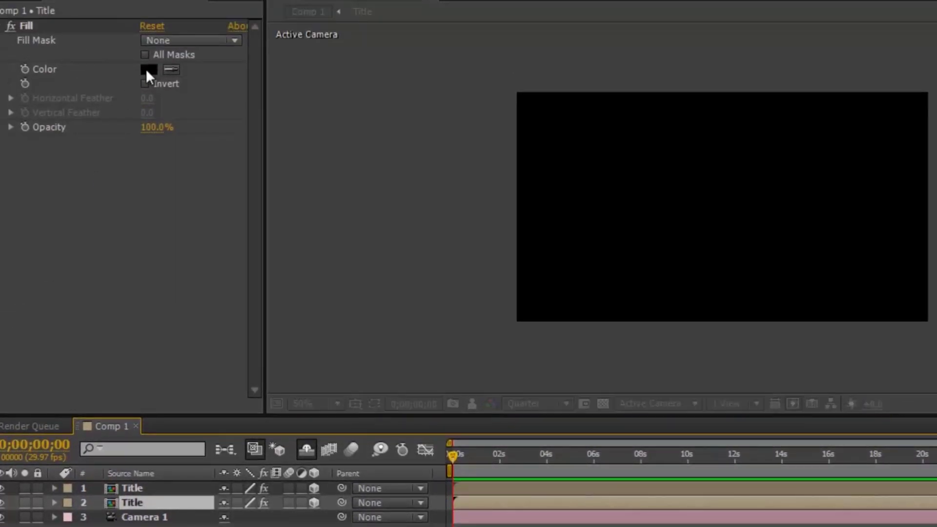
click(145, 68)
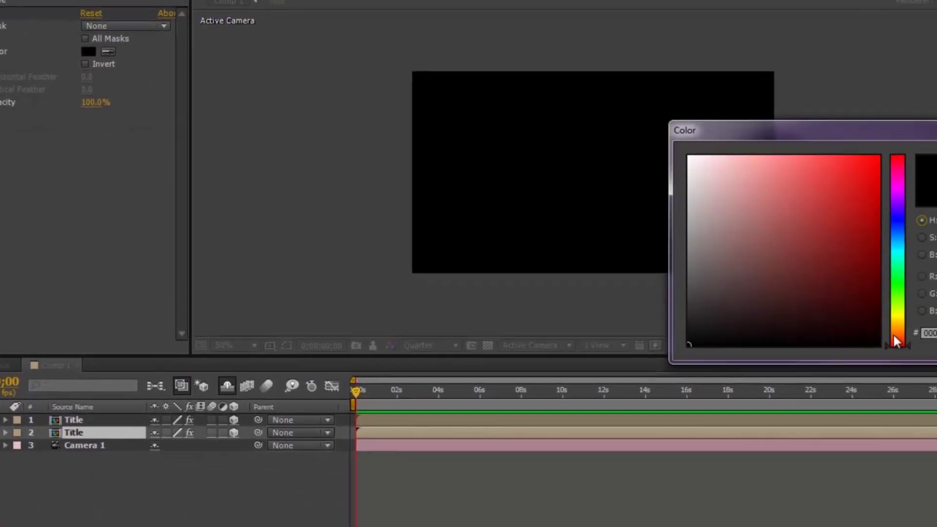
drag(896, 342, 897, 334)
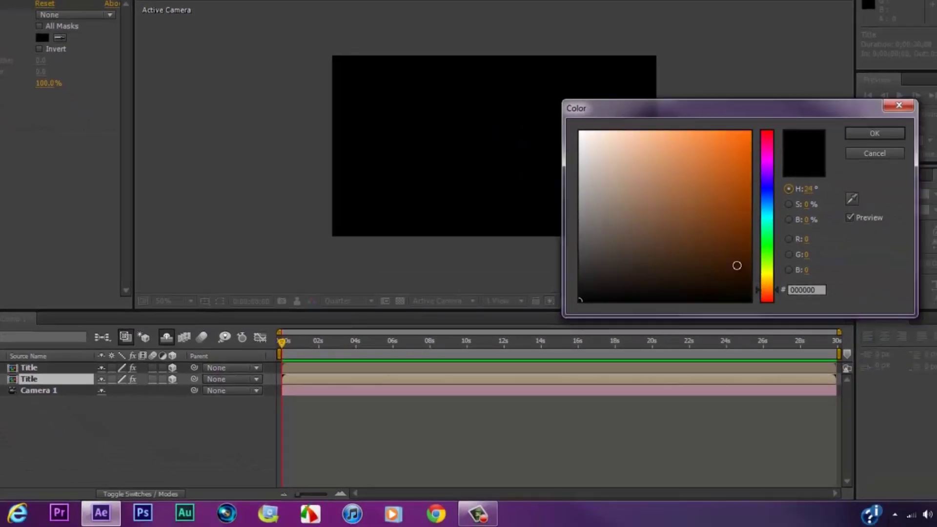
mouse_move(737, 266)
mouse_down()
mouse_move(749, 270)
mouse_move(751, 254)
mouse_move(769, 253)
mouse_up()
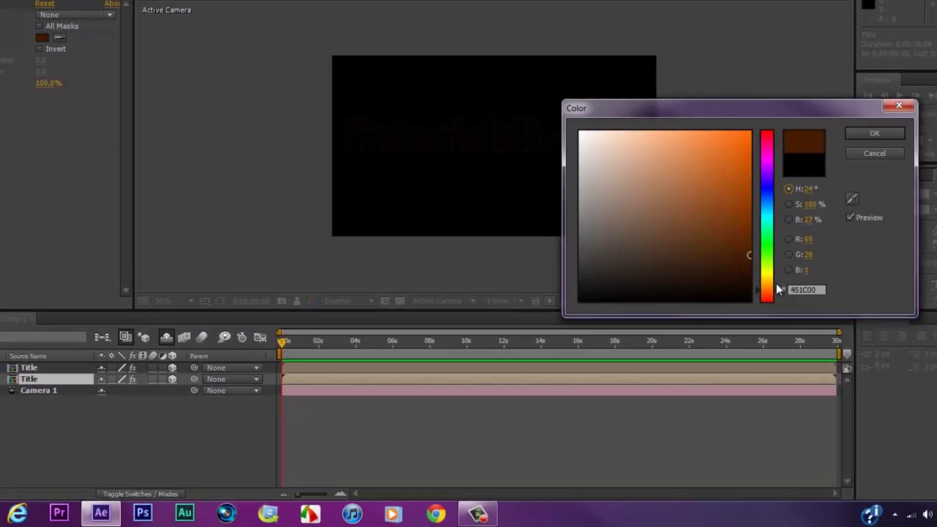
drag(768, 292, 769, 292)
drag(740, 224, 755, 235)
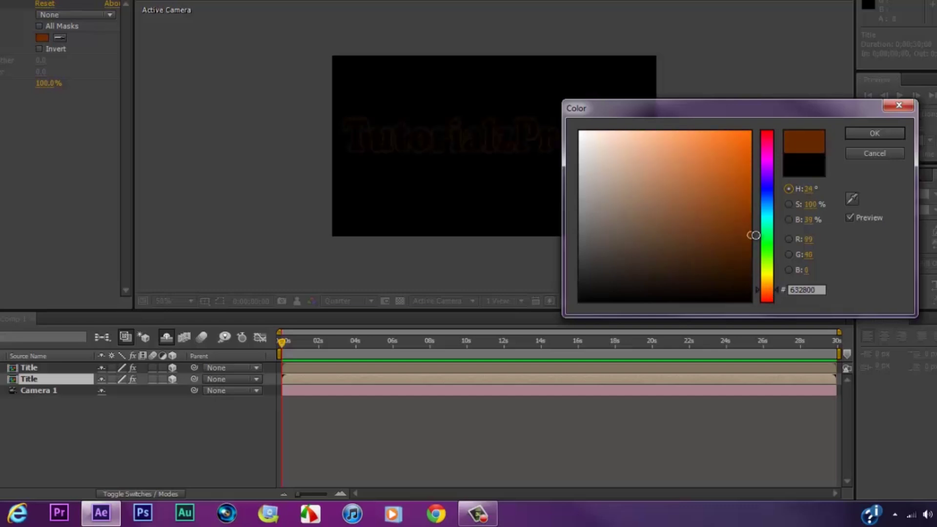
click(868, 130)
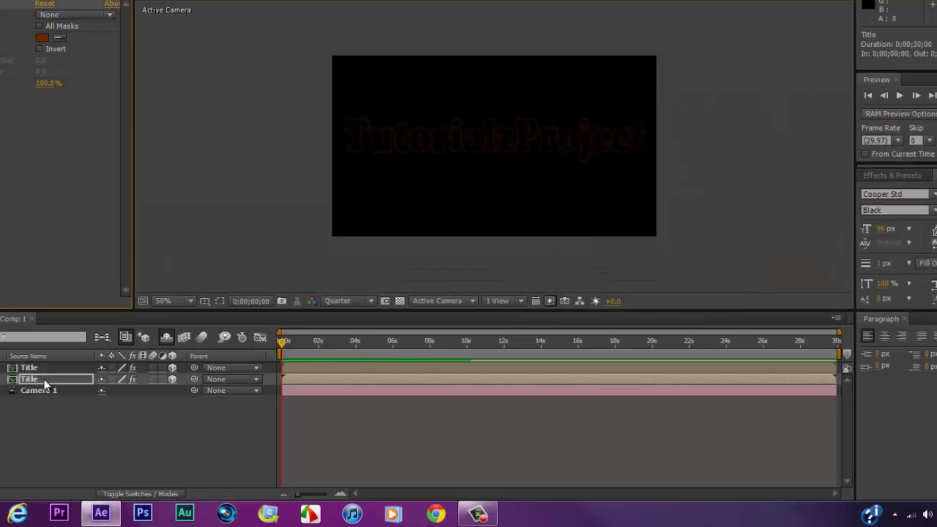
- Push the orange-brown Title layer back in depth to a Z position of about -87
click(43, 379)
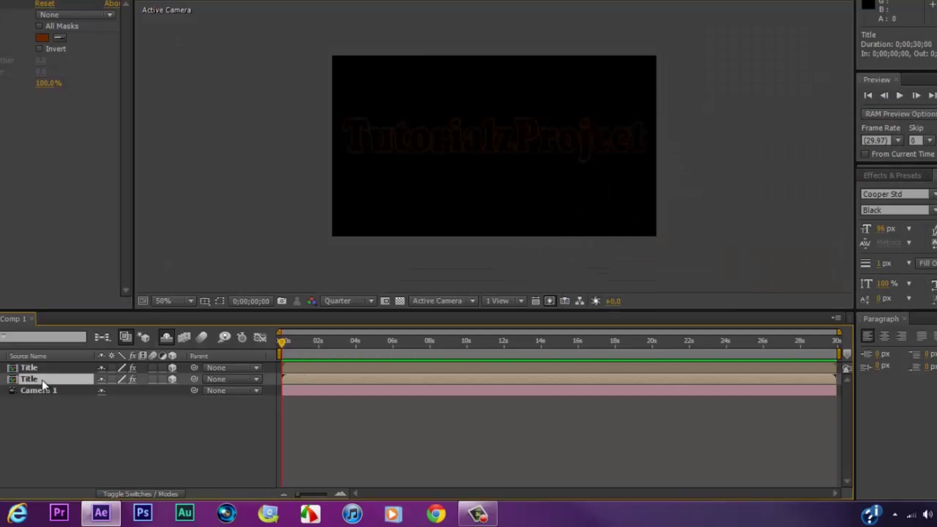
key(p)
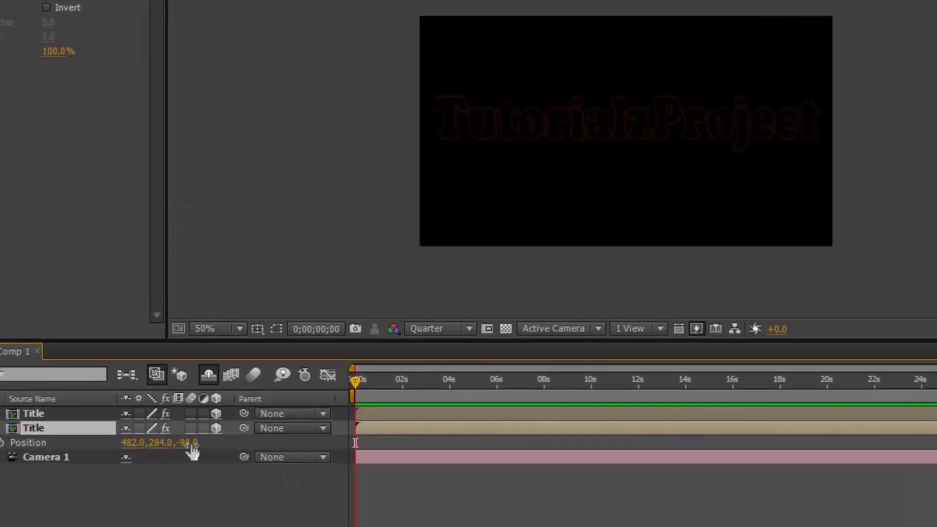
mouse_move(188, 443)
mouse_down()
mouse_move(215, 440)
mouse_move(201, 443)
mouse_up()
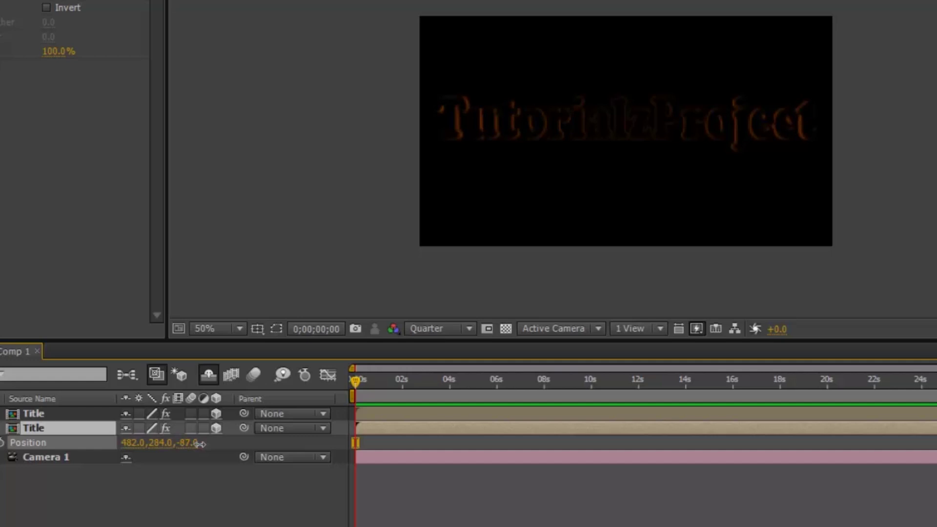
click(3, 463)
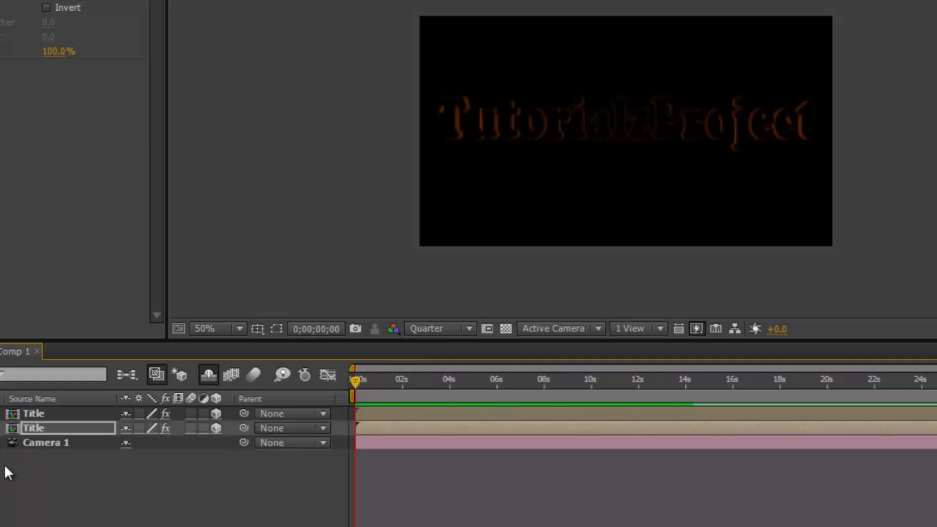
- Duplicate the top black Title layer and move a copy beneath the other Title layers, just above Camera 1
click(60, 423)
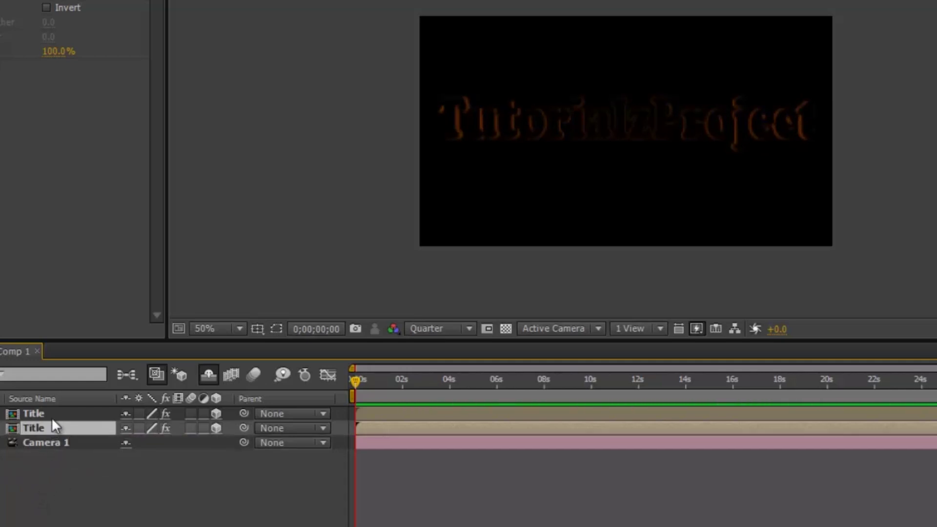
click(52, 416)
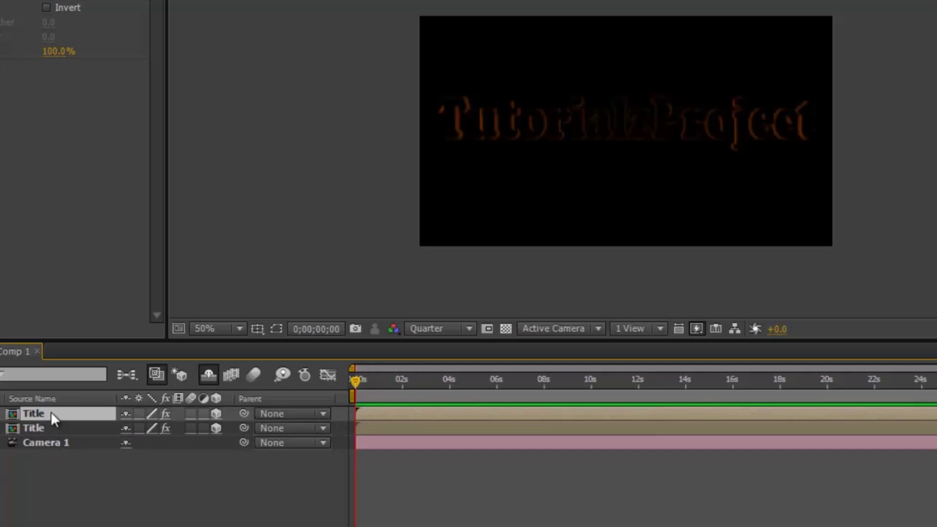
key(ctrl+d)
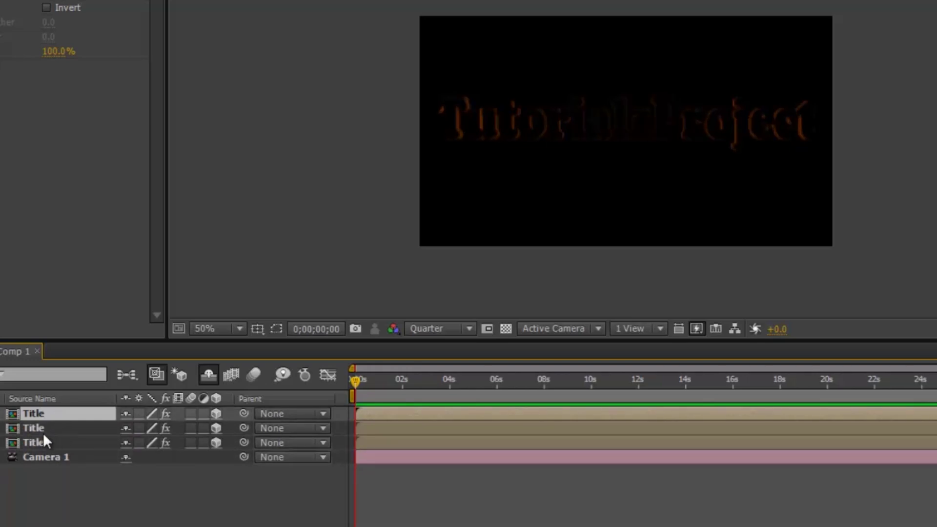
drag(54, 427, 53, 452)
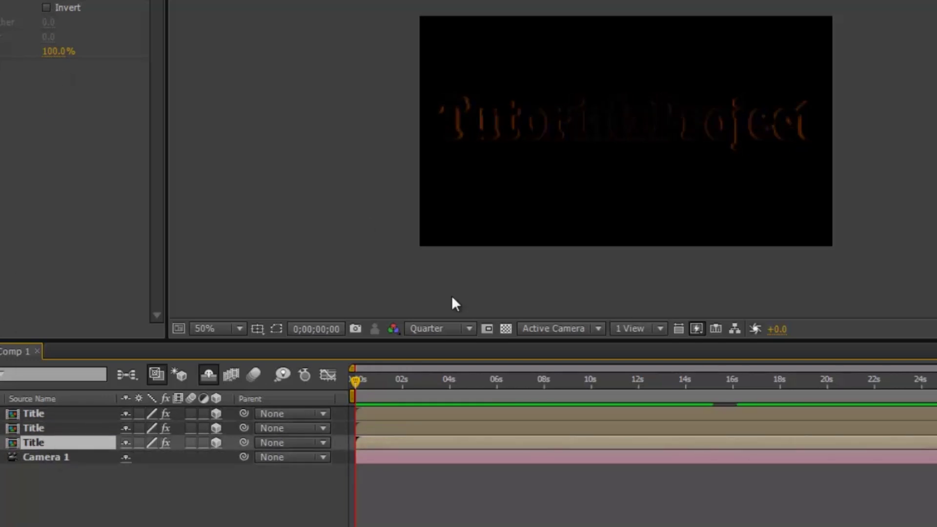
- Show the transparency grid and set the lowest Title layer's Z position to -79
click(504, 330)
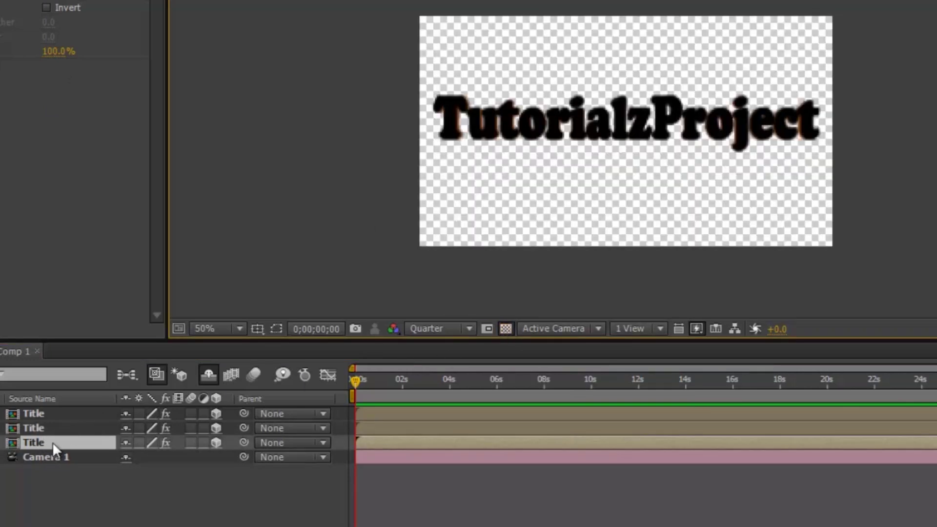
key(p)
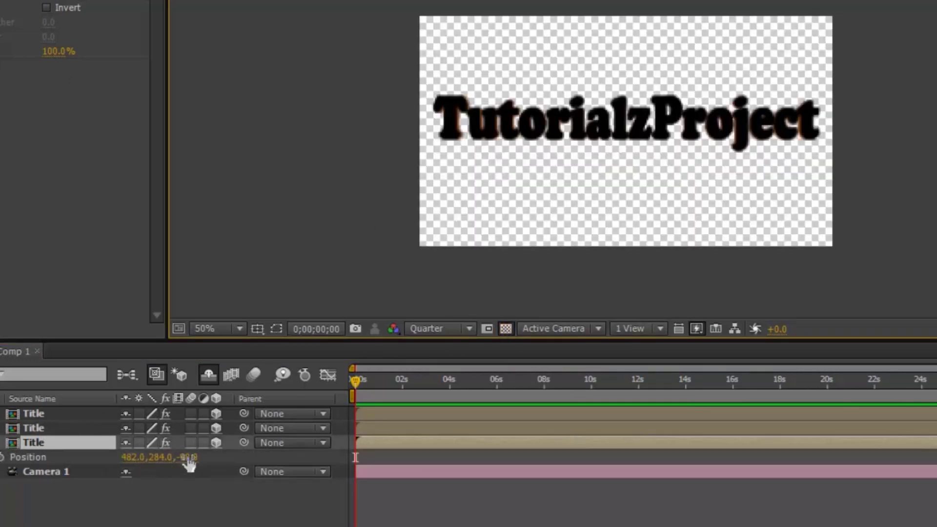
mouse_move(188, 457)
mouse_down()
mouse_move(212, 454)
mouse_move(201, 455)
mouse_up()
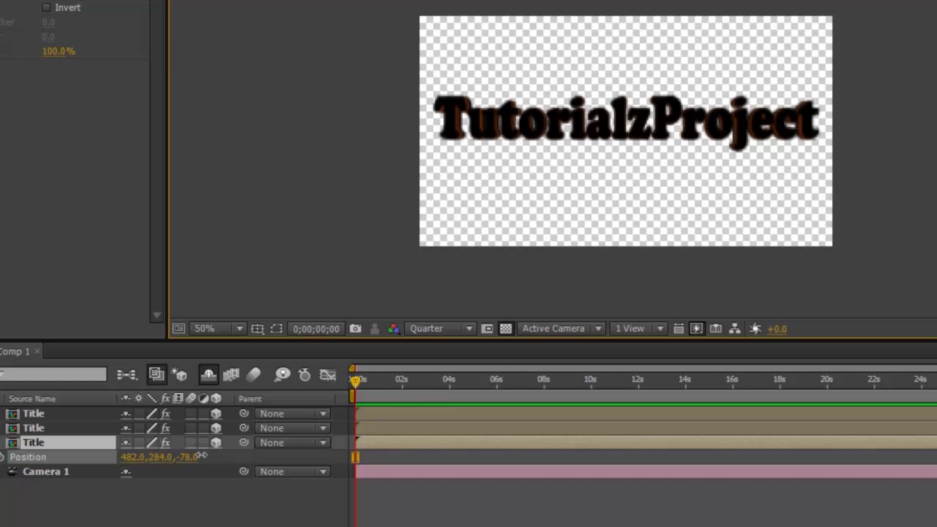
drag(201, 455, 200, 455)
- Duplicate the lowest Title layer and set the copy's Z position to -80
click(64, 440)
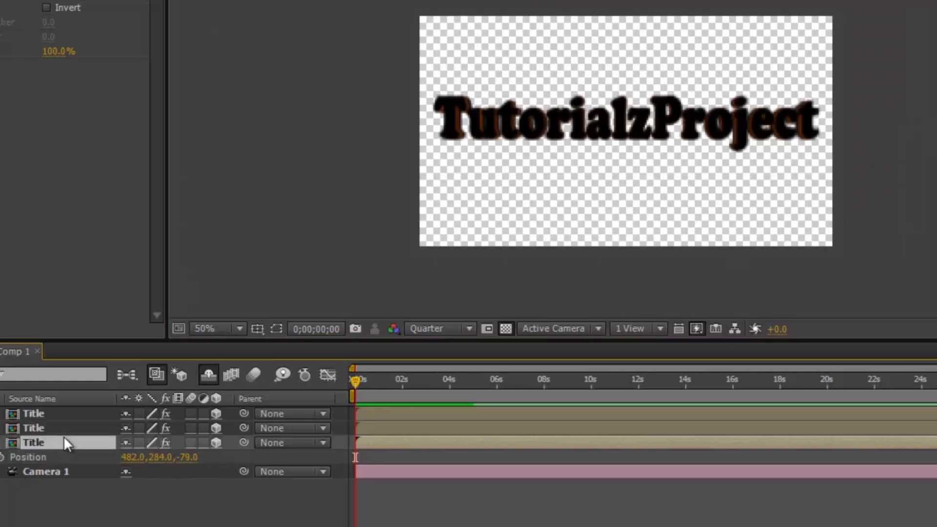
key(ctrl+d)
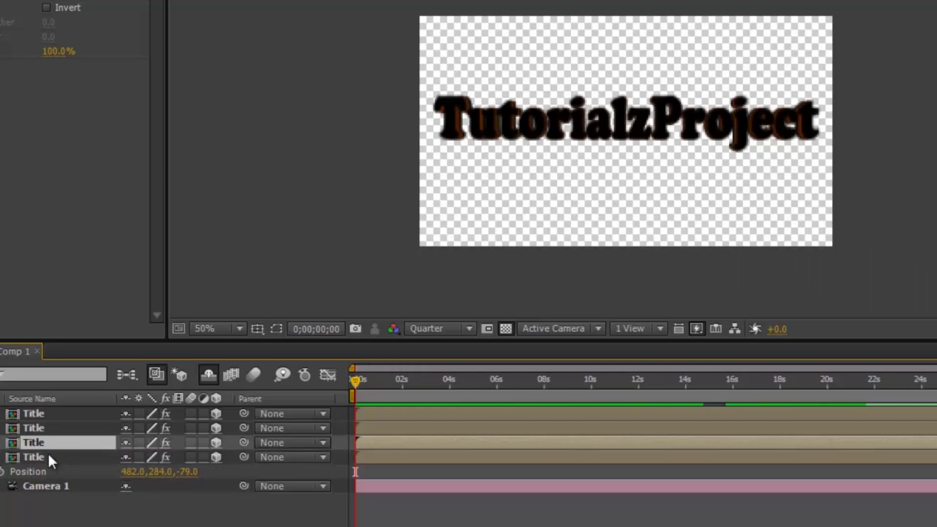
key(p)
click(185, 457)
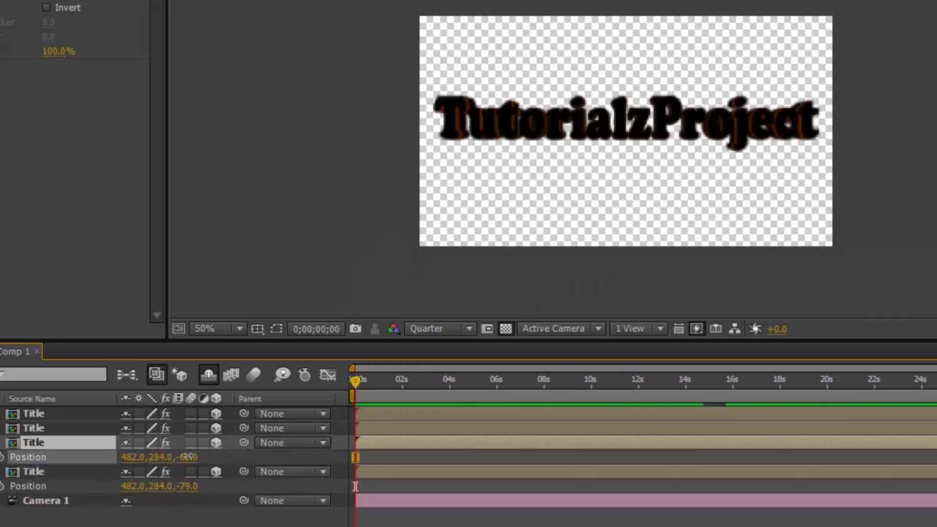
click(53, 458)
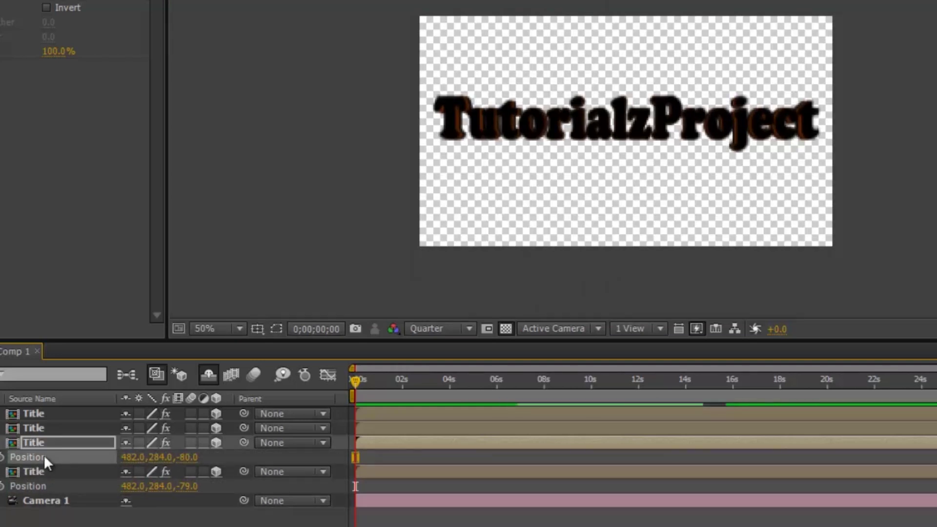
key(p)
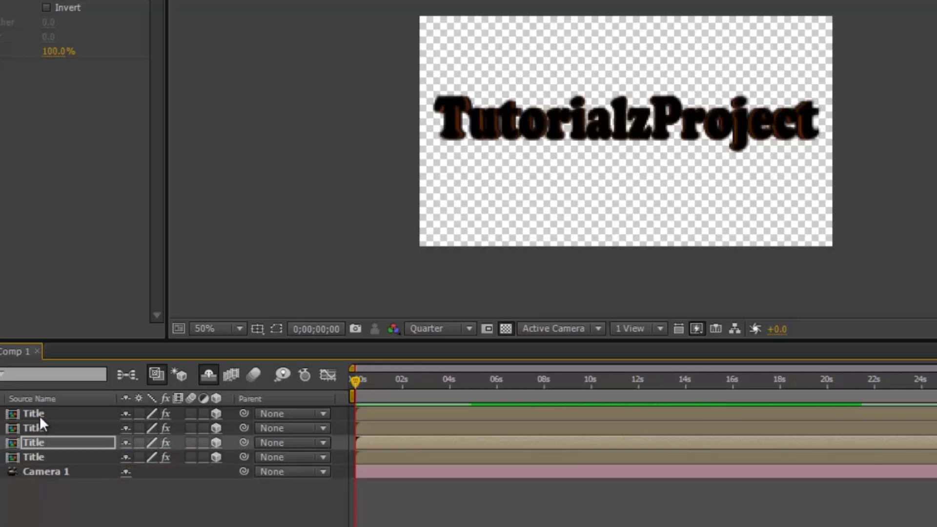
- Rename the top Title layer as Main Title
click(40, 415)
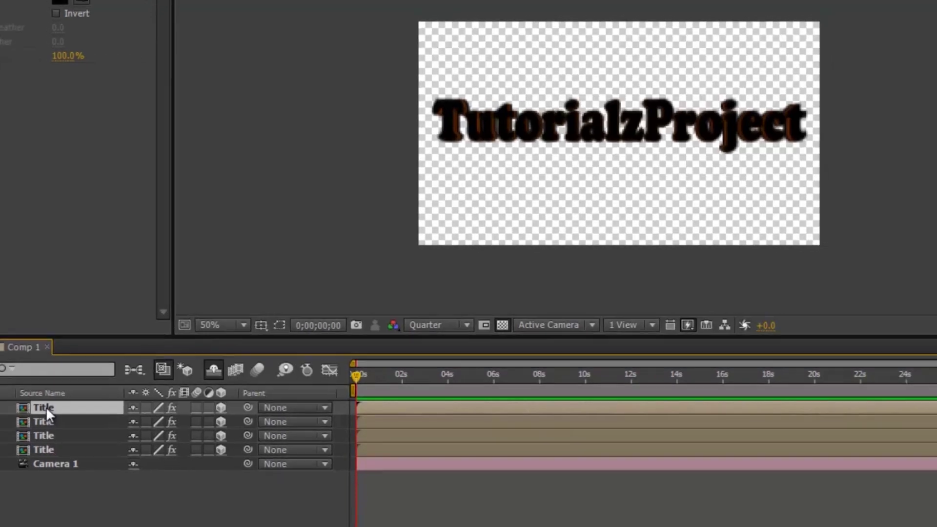
right_click(39, 413)
click(139, 520)
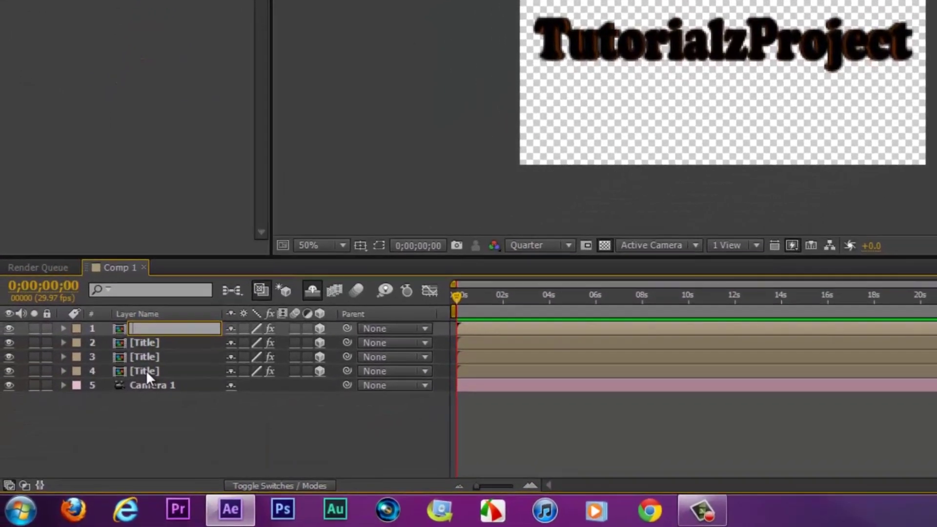
text(Main Title)
key(Return)
- Create a black solid layer named OF at composition size, 960 by 540 px
right_click(609, 405)
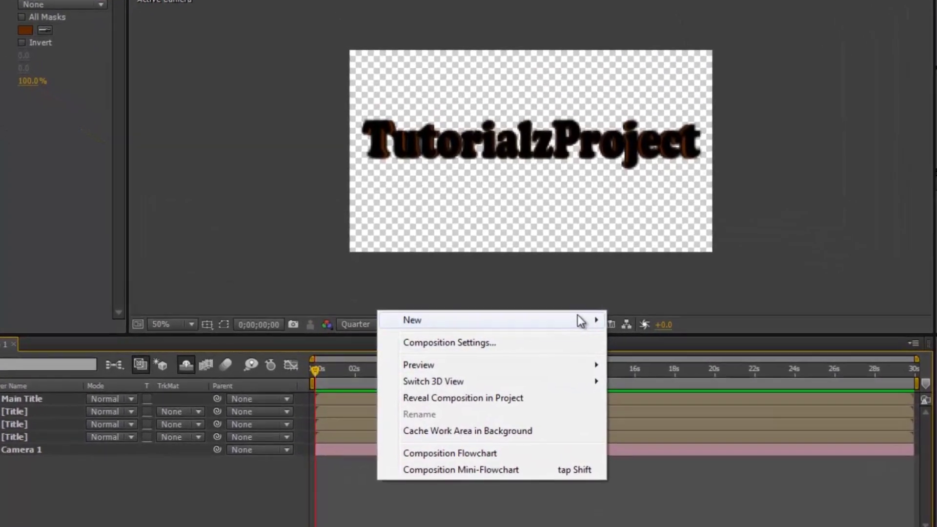
mouse_move(865, 211)
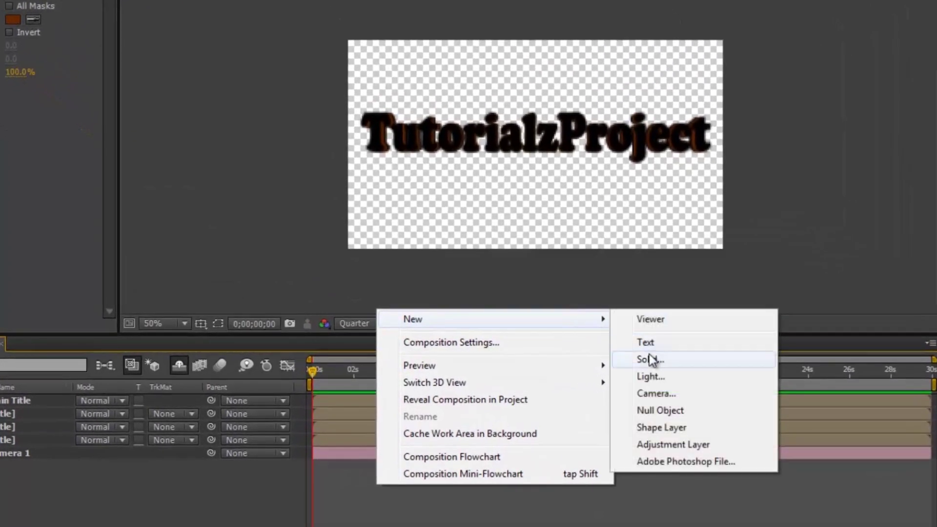
click(650, 359)
key(BackSpace)
text(OF)
click(484, 268)
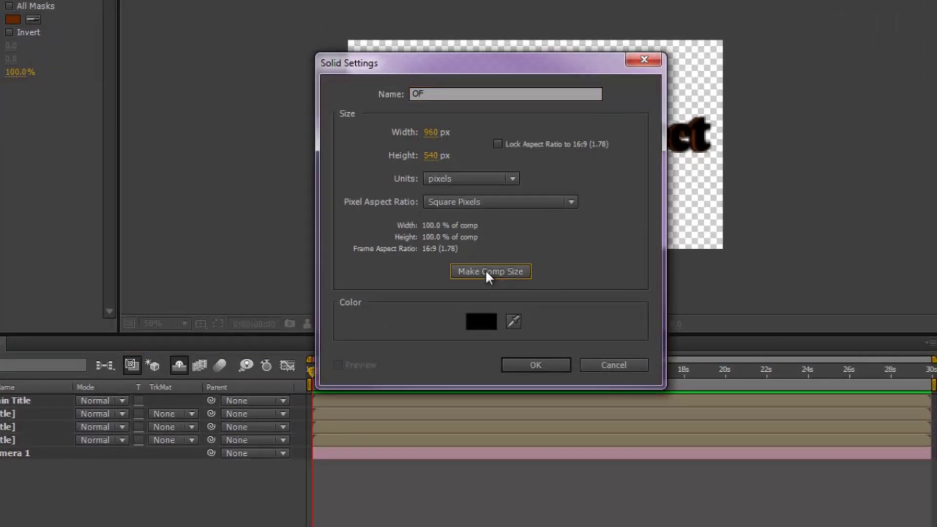
click(537, 364)
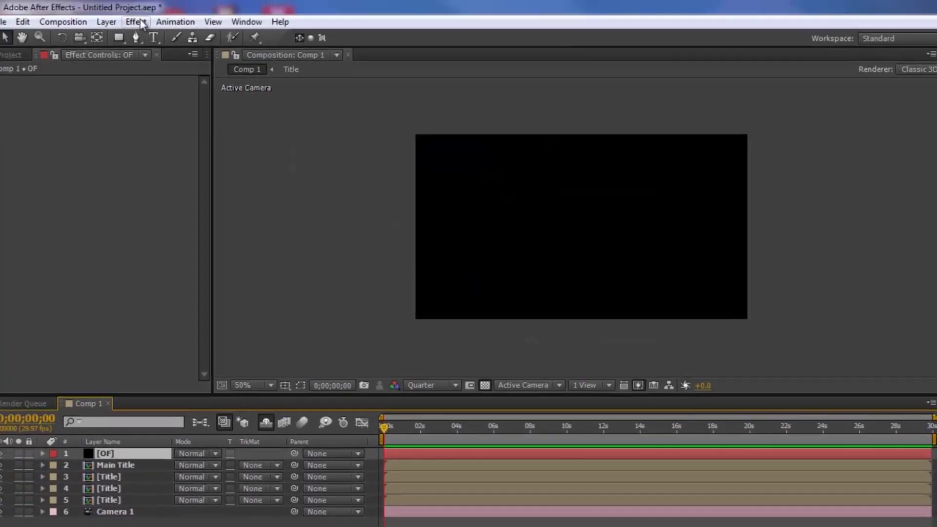
- Apply the Video Copilot Optical Flares effect to the OF solid
click(133, 19)
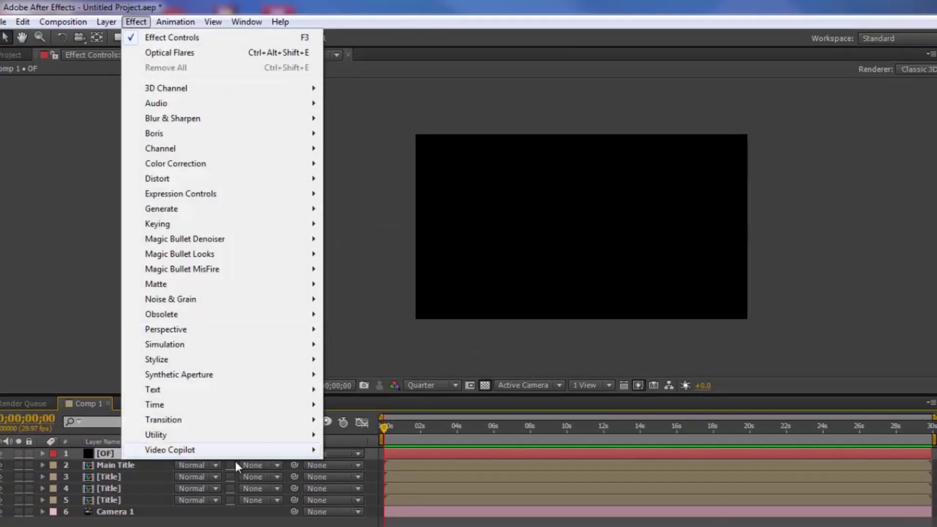
mouse_move(220, 454)
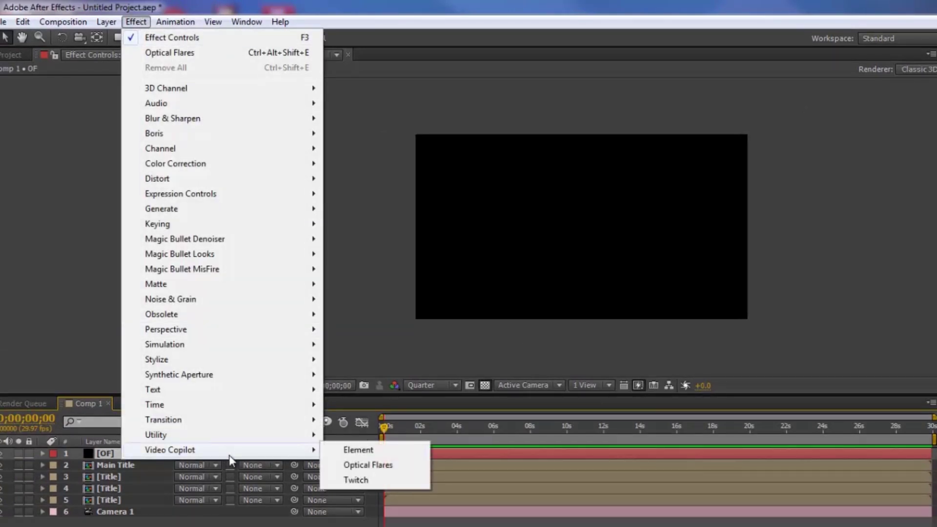
click(352, 464)
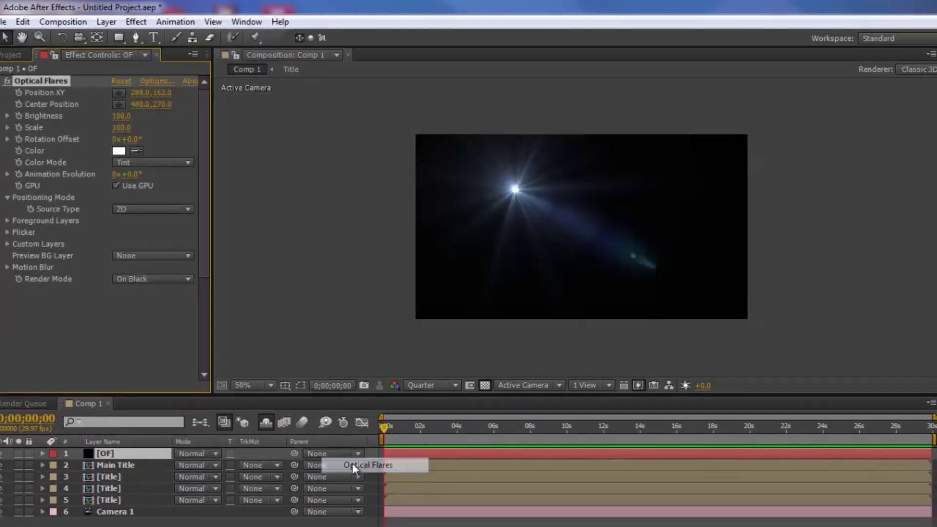
- In the Optical Flares options, clear the whole default flare and add a basic Glow lens object
click(155, 81)
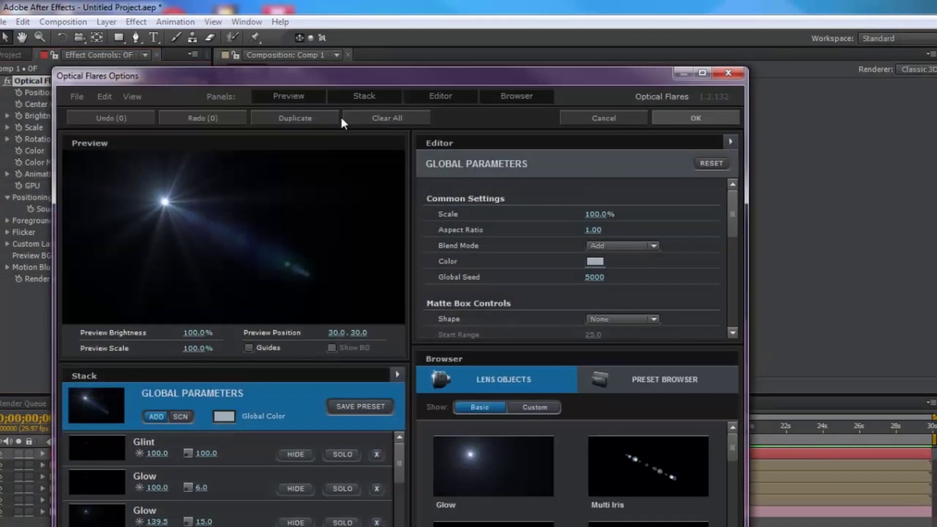
click(385, 118)
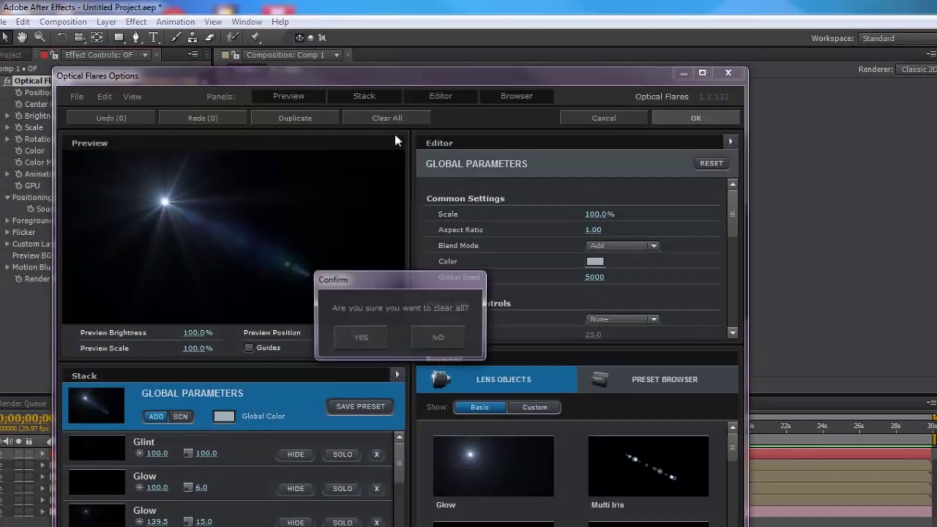
click(355, 339)
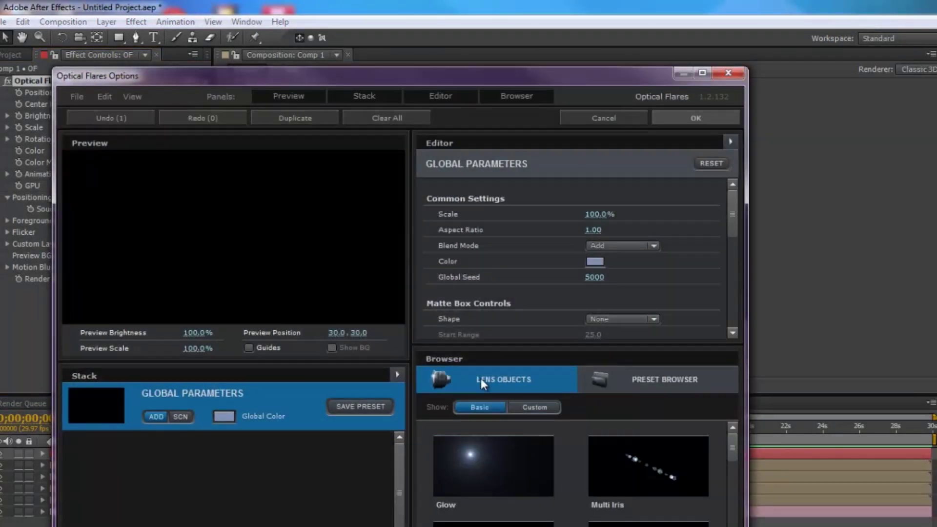
click(473, 463)
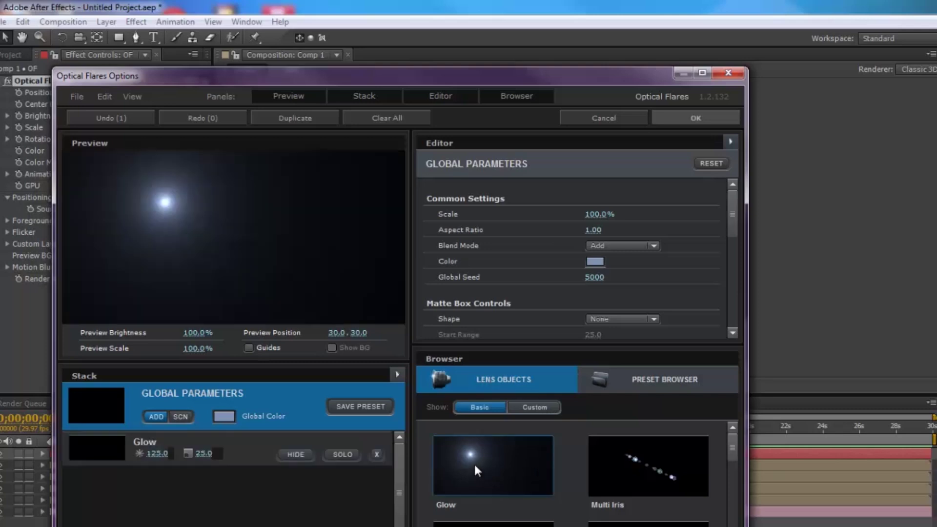
click(228, 419)
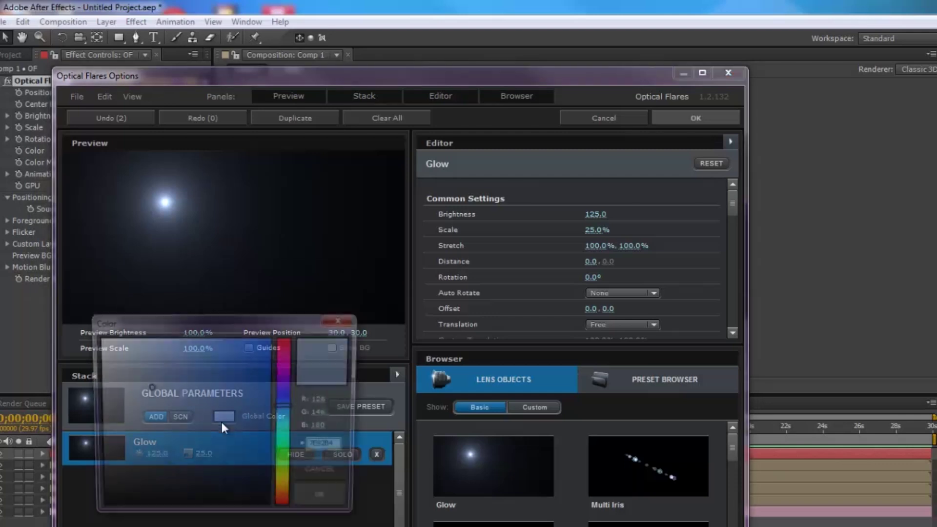
click(287, 388)
drag(286, 417, 288, 357)
click(313, 474)
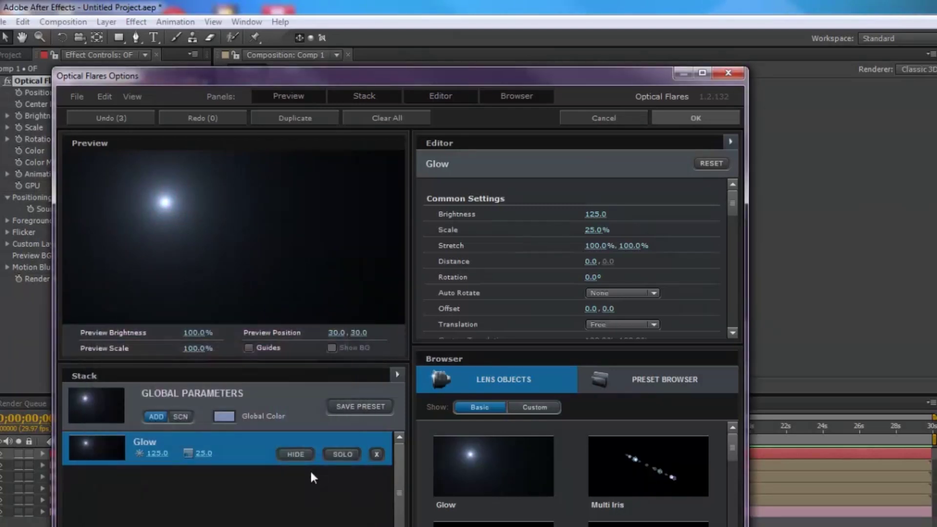
- Accept the flare options and set the Optical Flares positioning source type on the OF layer to Track Lights
click(697, 119)
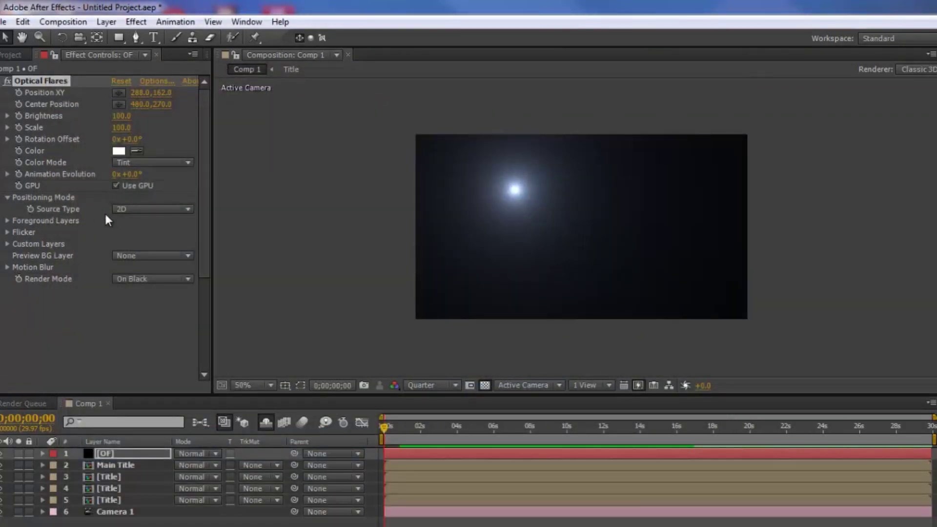
click(124, 208)
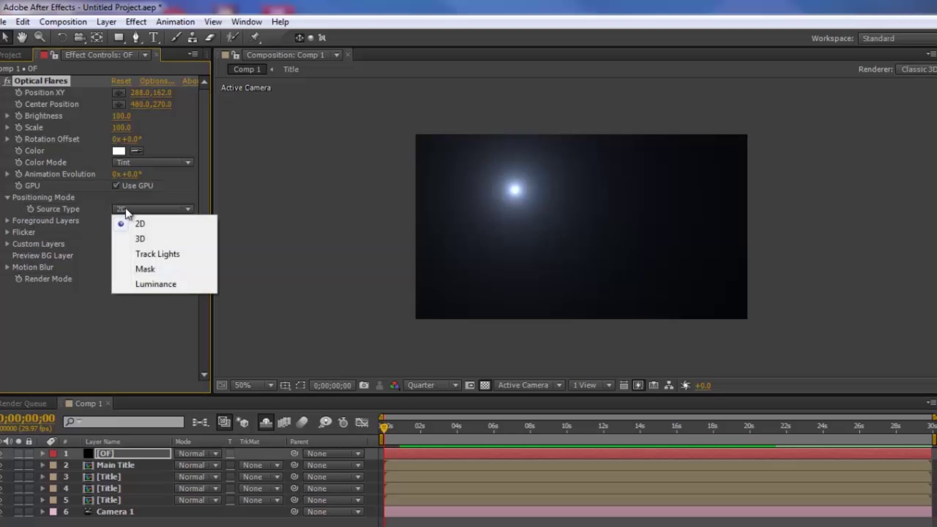
click(151, 254)
scroll(132, 503, up, 5)
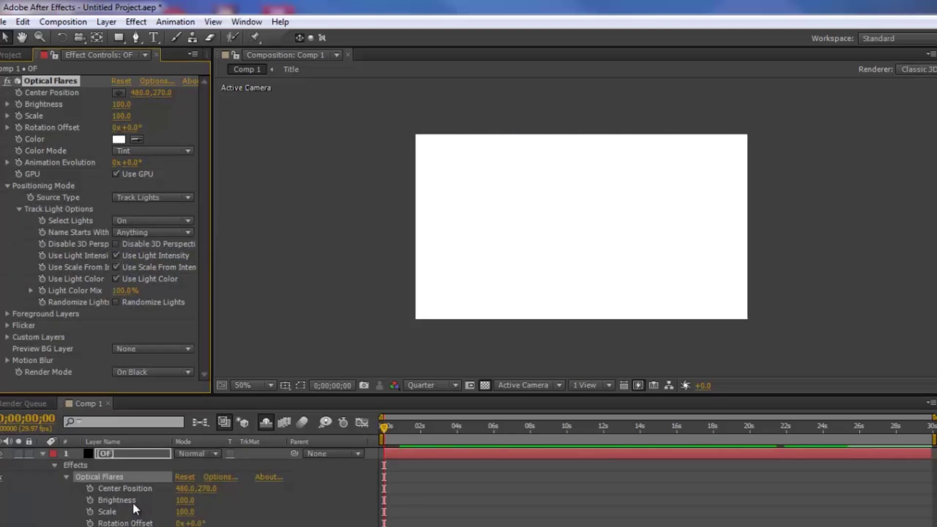
click(43, 453)
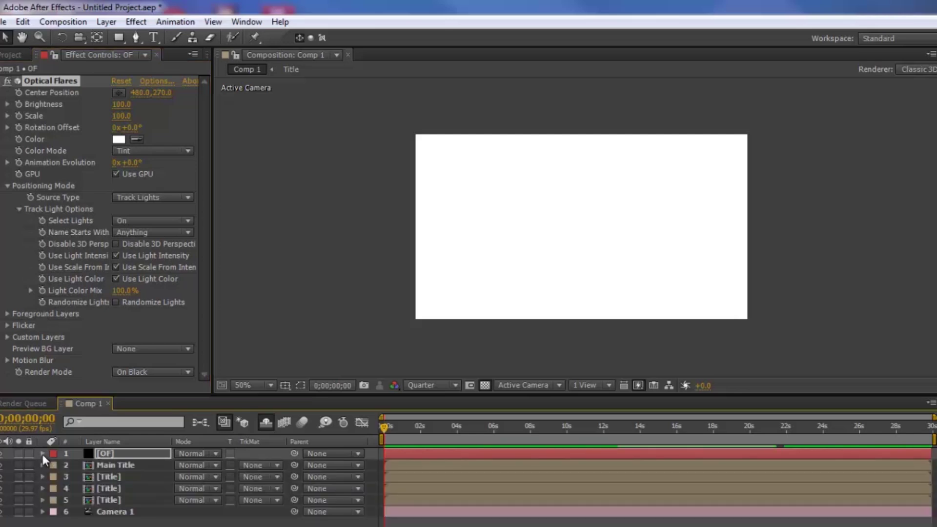
click(125, 453)
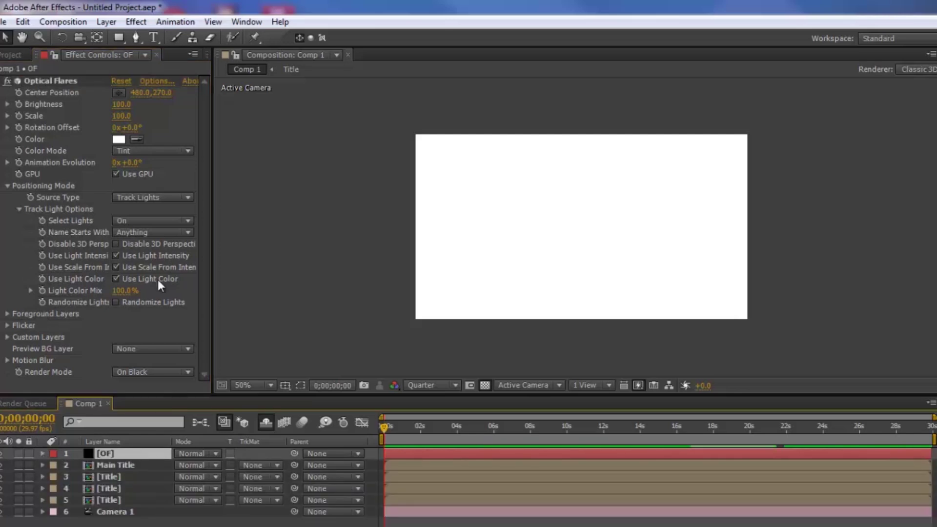
- Set the Optical Flares brightness to 35 and its scale to 45
click(121, 104)
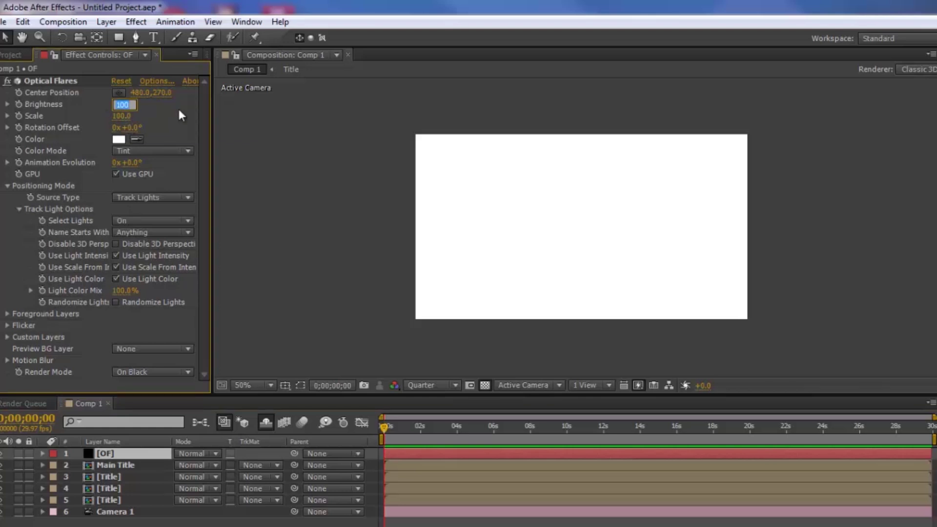
text(35)
key(Return)
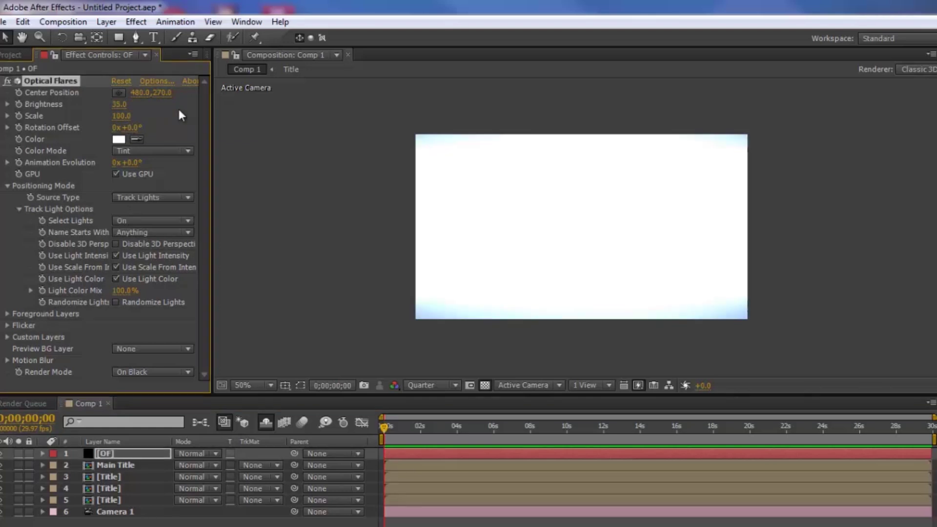
click(121, 115)
key(BackSpace)
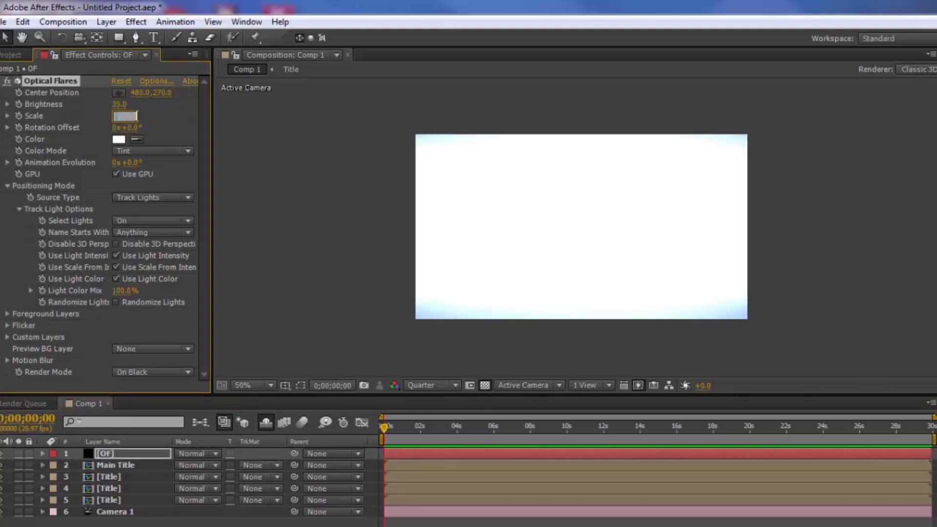
text(45)
key(Return)
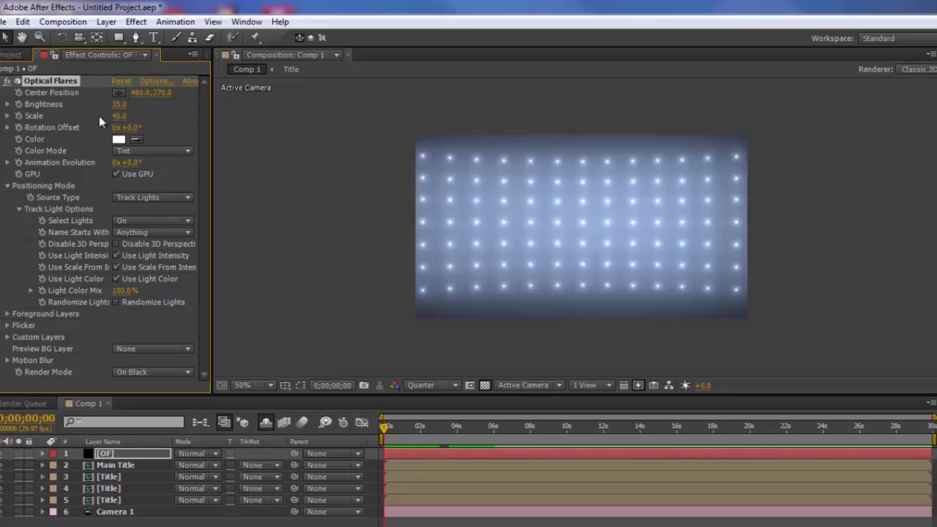
- Raise the Optical Flares brightness to 40 and check the wall of lights at the start of the timeline
click(119, 104)
key(BackSpace)
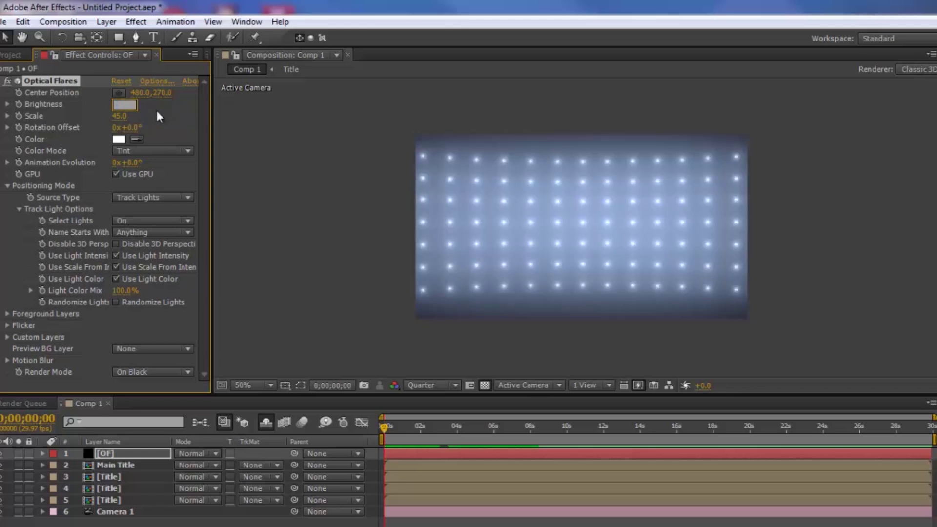
text(40)
key(Return)
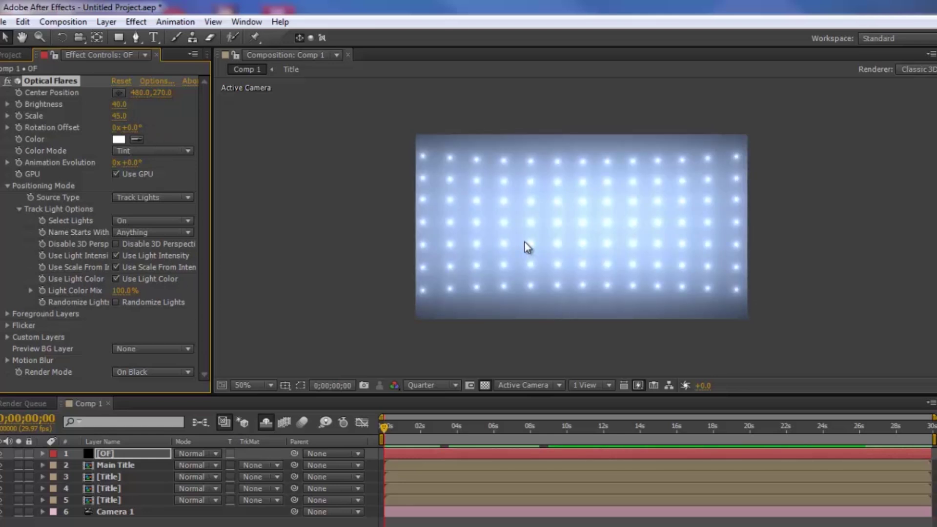
scroll(598, 234, up, 2)
scroll(596, 239, down, 2)
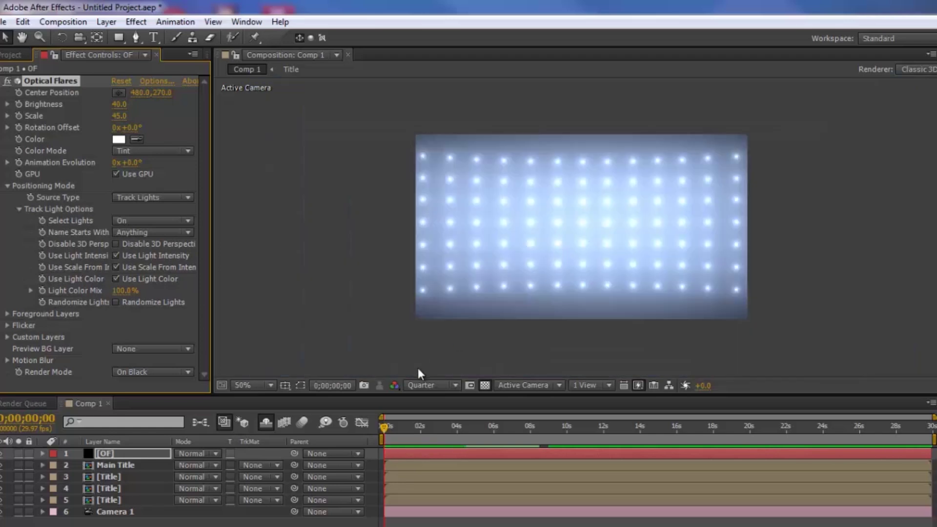
drag(383, 426, 350, 437)
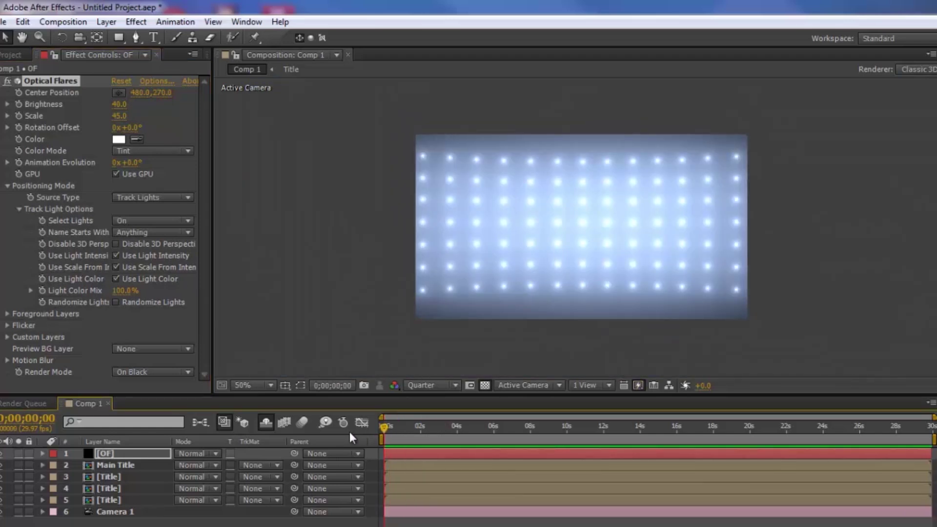
- Make the lights flicker with a flicker speed of 40 and an amount of 100
click(7, 325)
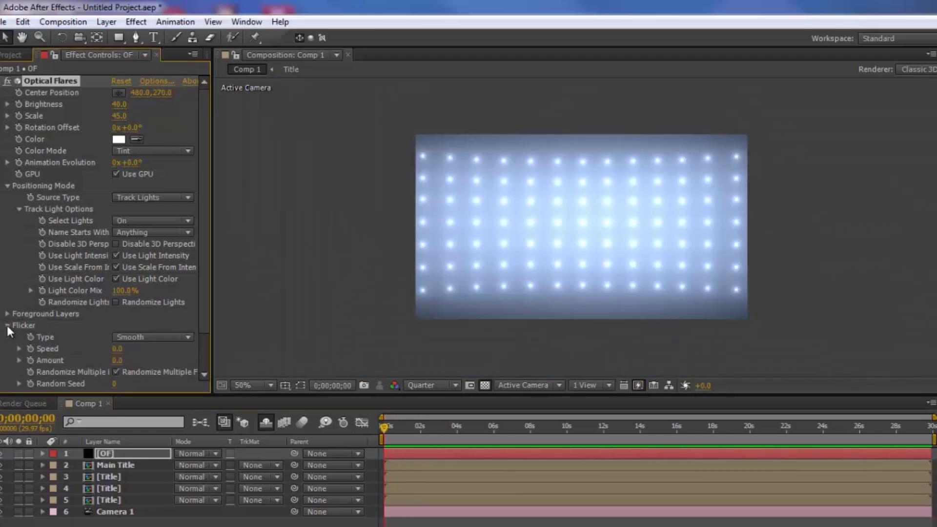
click(115, 349)
key(BackSpace)
text(40)
key(Tab)
text(100)
key(Return)
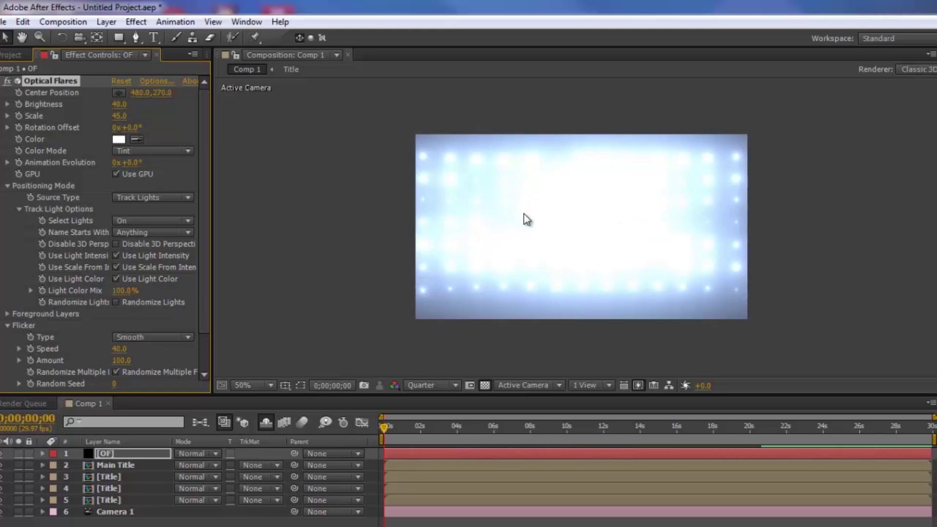
- Reduce the Optical Flares brightness to 30, and further to 25, and preview the flicker at the start of the timeline
click(123, 105)
key(BackSpace)
text(30)
key(Return)
click(124, 105)
key(BackSpace)
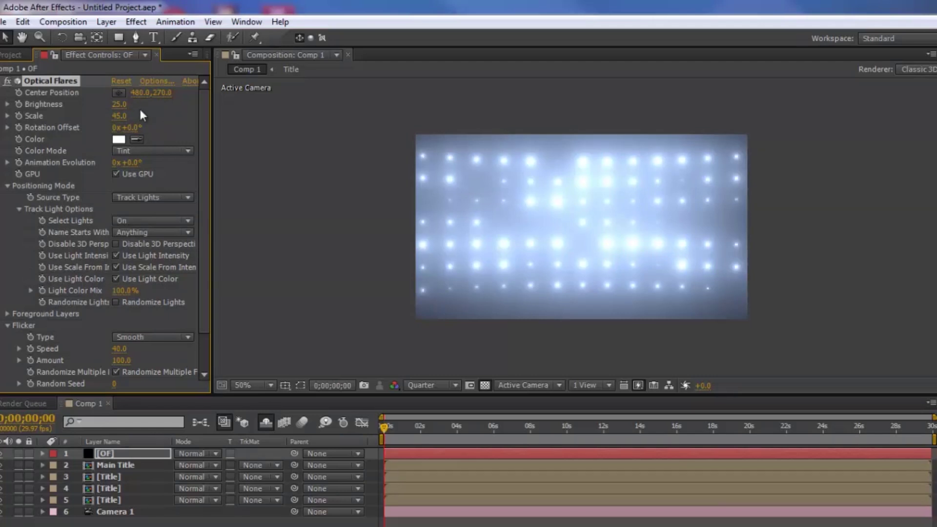
drag(393, 424, 373, 434)
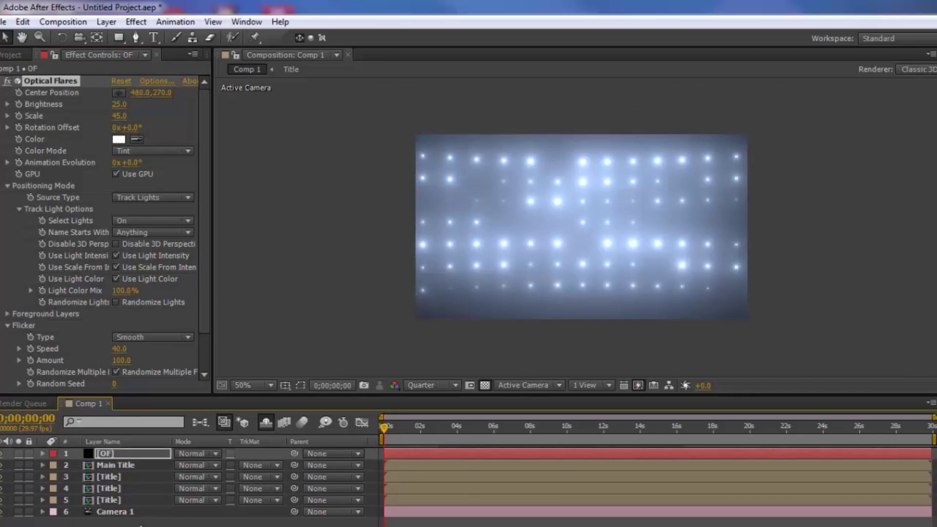
- Set the blending mode of the OF layer to Screen
click(113, 455)
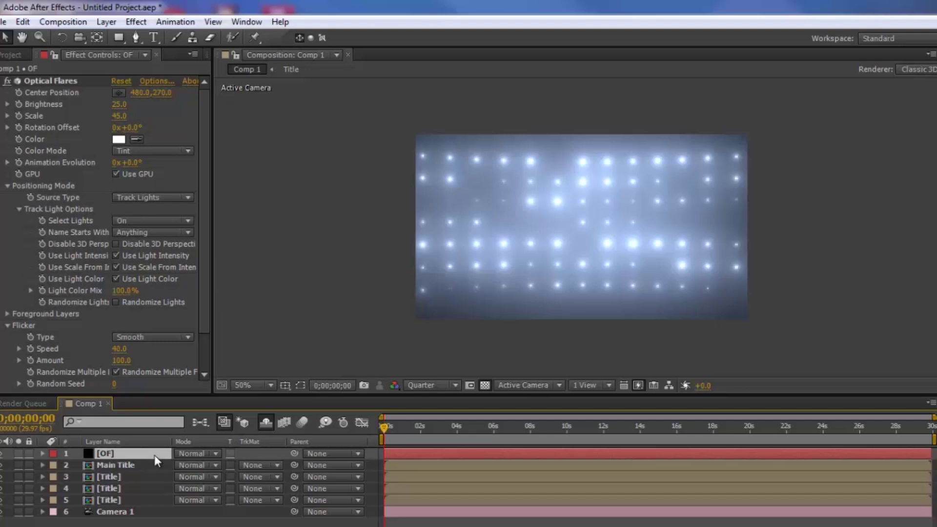
click(192, 454)
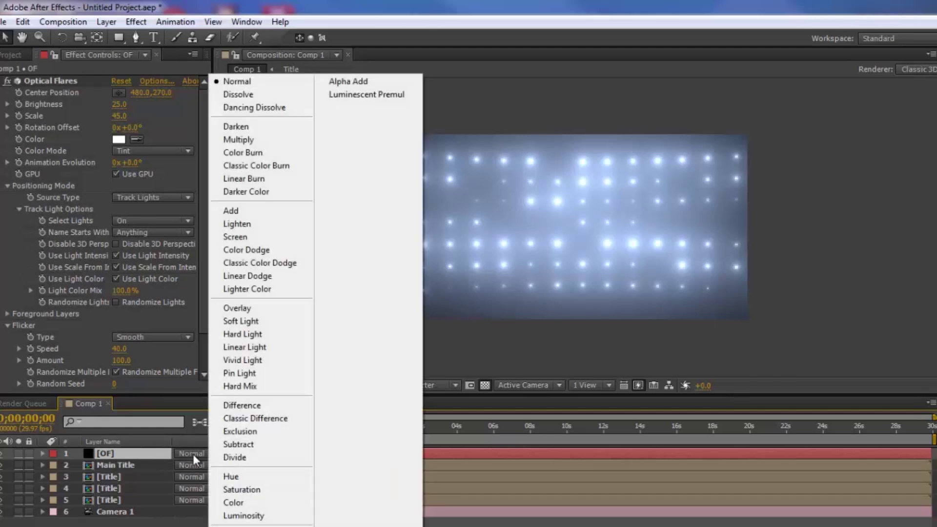
click(240, 242)
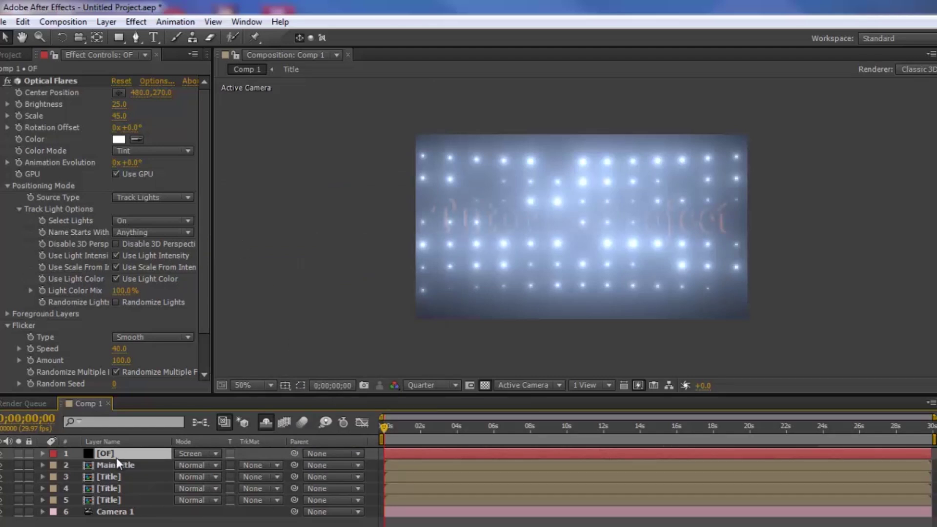
- Place a duplicate of the OF layer below Camera 1 and set its flicker speed and amount to 0
key(ctrl+d)
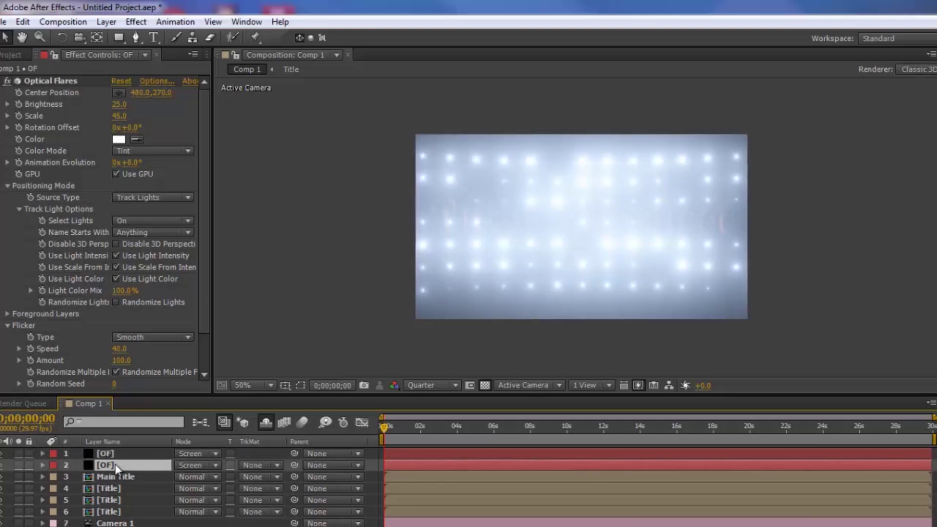
drag(117, 467, 117, 525)
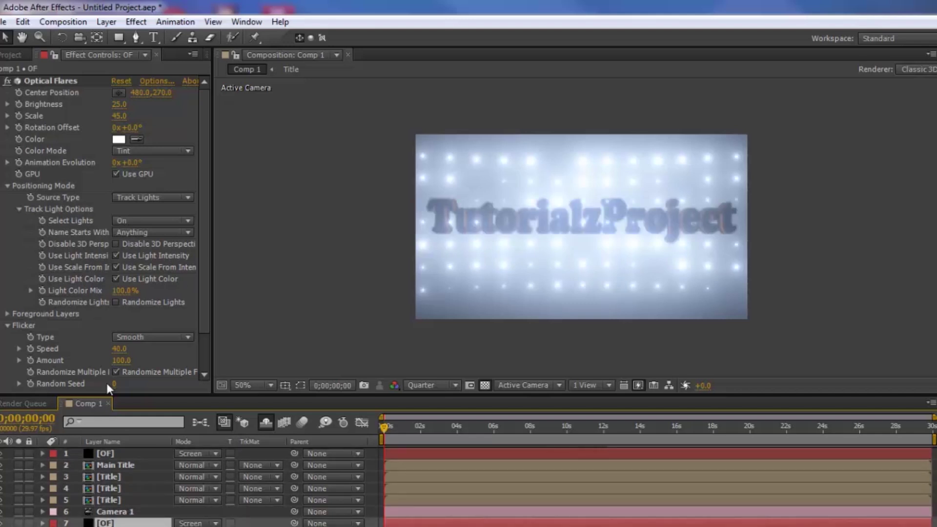
drag(122, 350, 34, 360)
drag(121, 360, 38, 369)
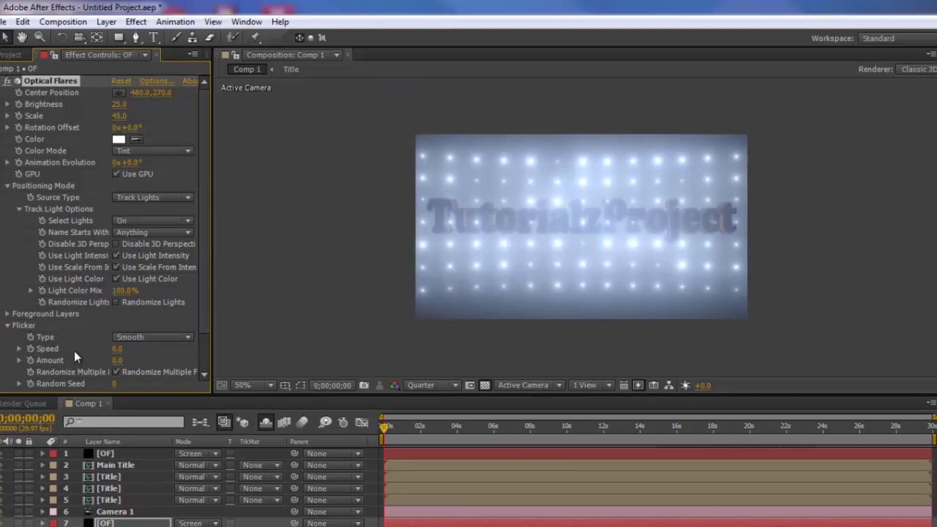
- In the lower OF layer's flare options, clear the whole flare and add a basic Iris lens object
click(156, 81)
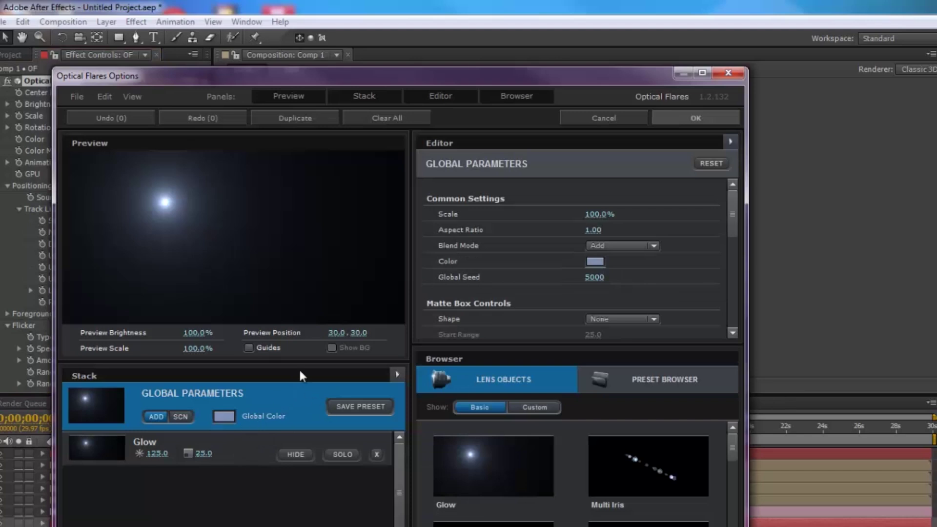
click(406, 116)
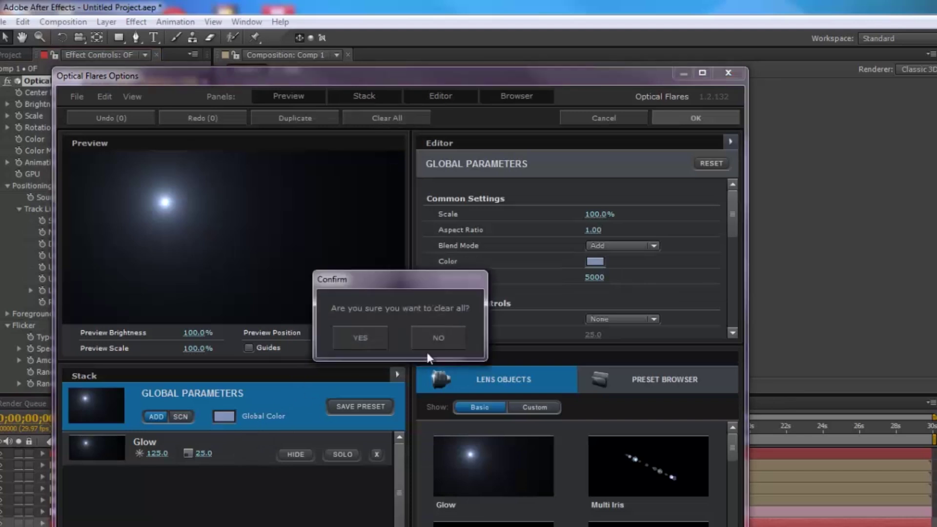
click(360, 338)
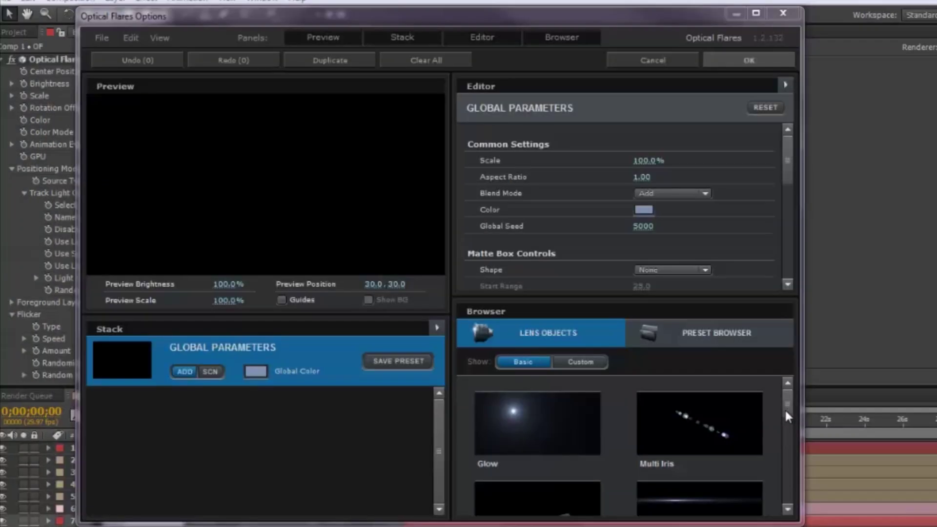
drag(728, 451, 730, 471)
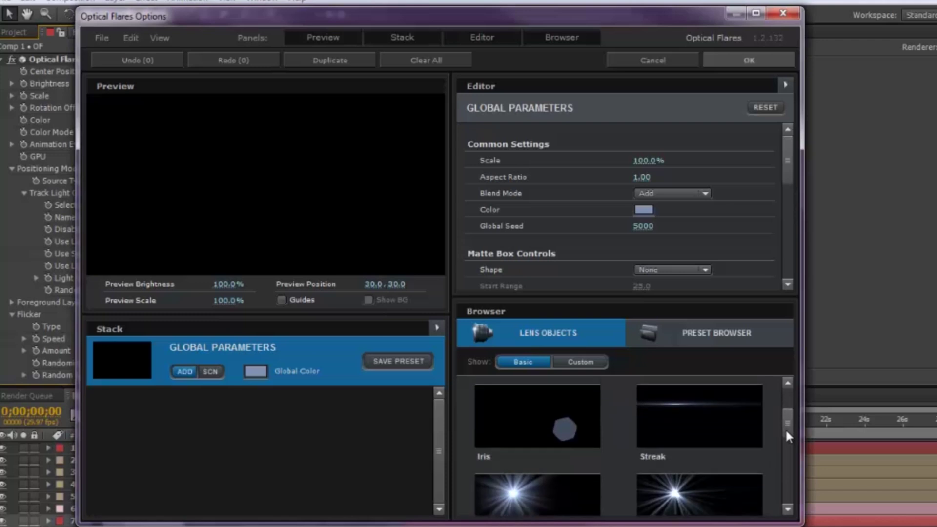
click(545, 406)
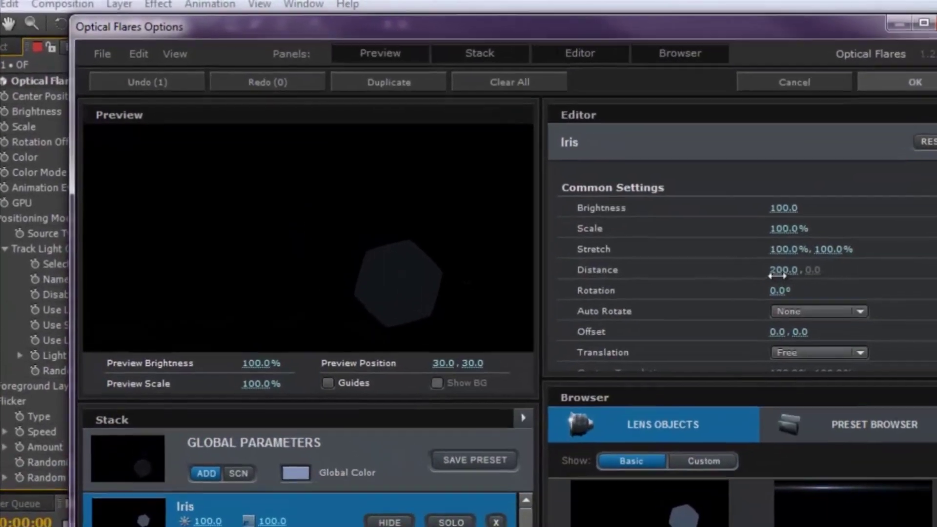
- Set the Iris object's distance to 0
click(647, 210)
key(BackSpace)
text(0)
key(Return)
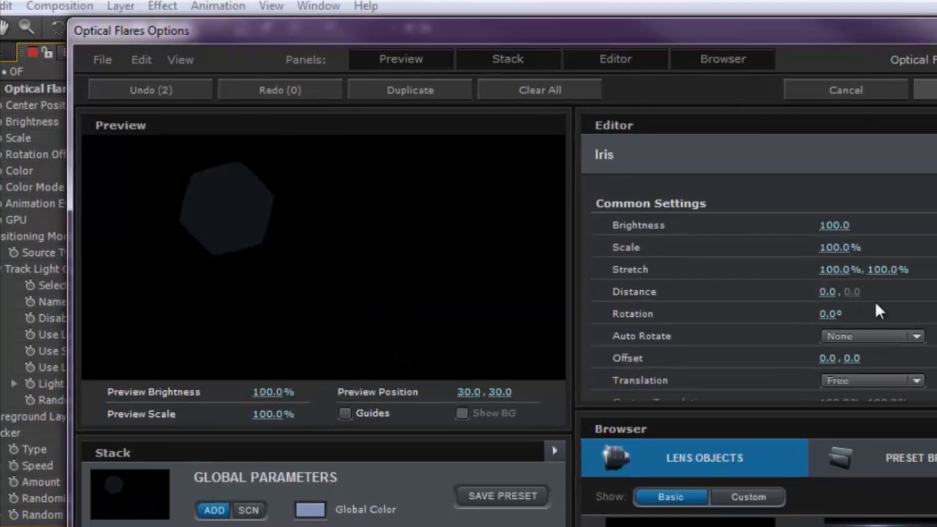
- Change the Iris object's shape type from polygon to Texture
scroll(741, 303, down, 6)
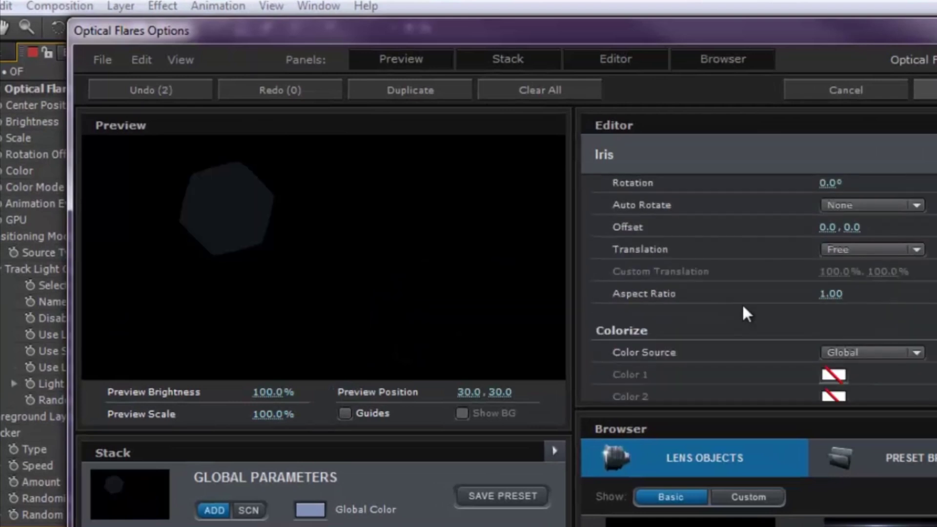
scroll(697, 258, down, 3)
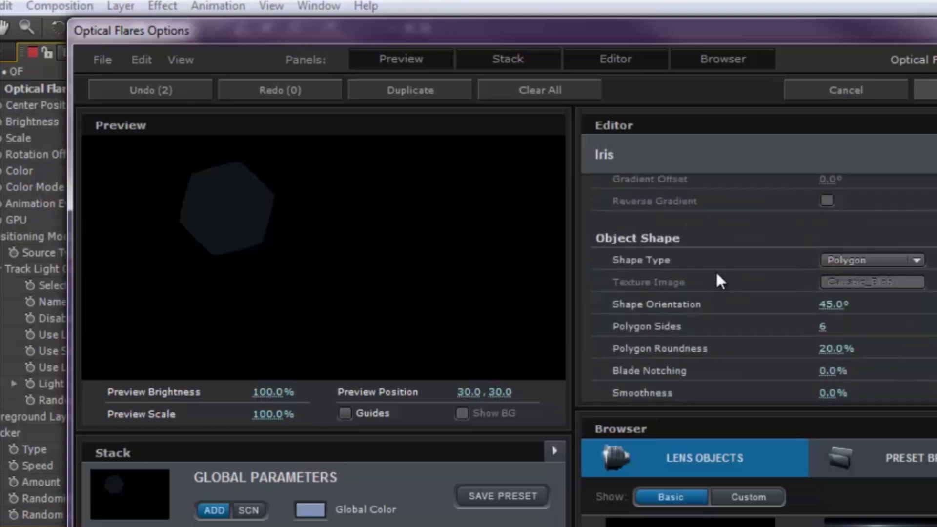
click(867, 260)
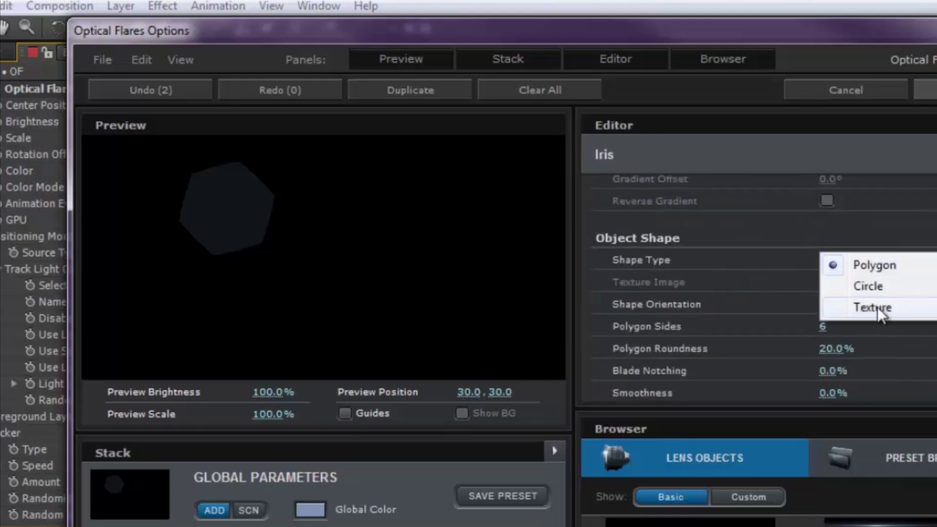
click(877, 306)
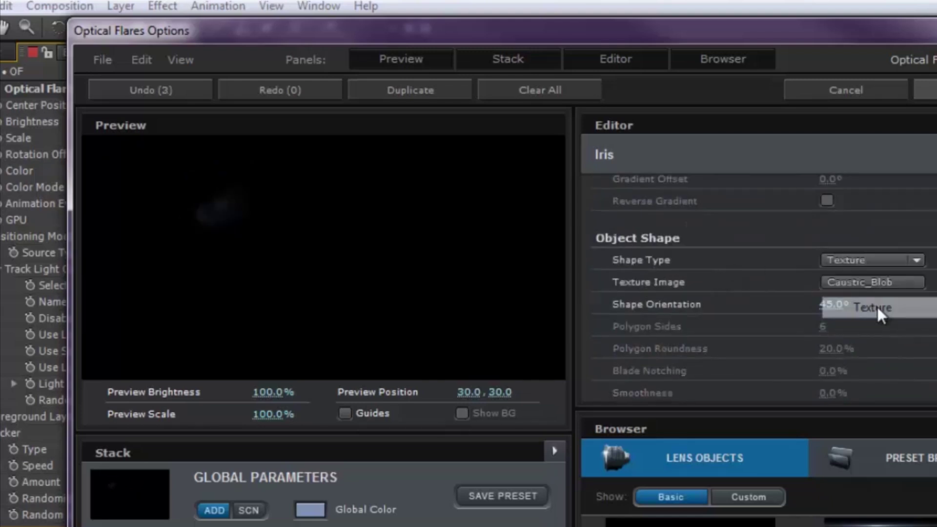
- Choose the Light_dome texture as the Iris object's texture image and apply the lower OF layer's flare options
click(863, 283)
scroll(919, 288, down, 4)
scroll(913, 315, down, 6)
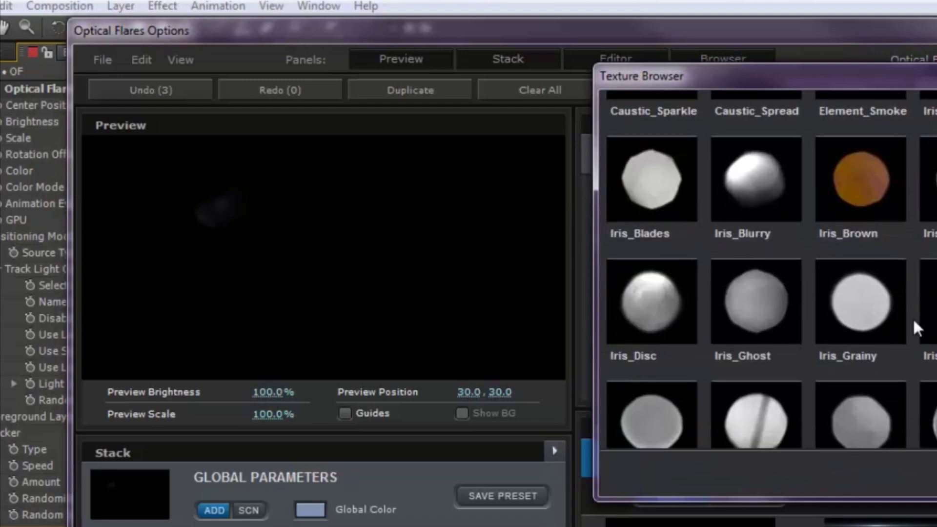
scroll(908, 320, down, 1)
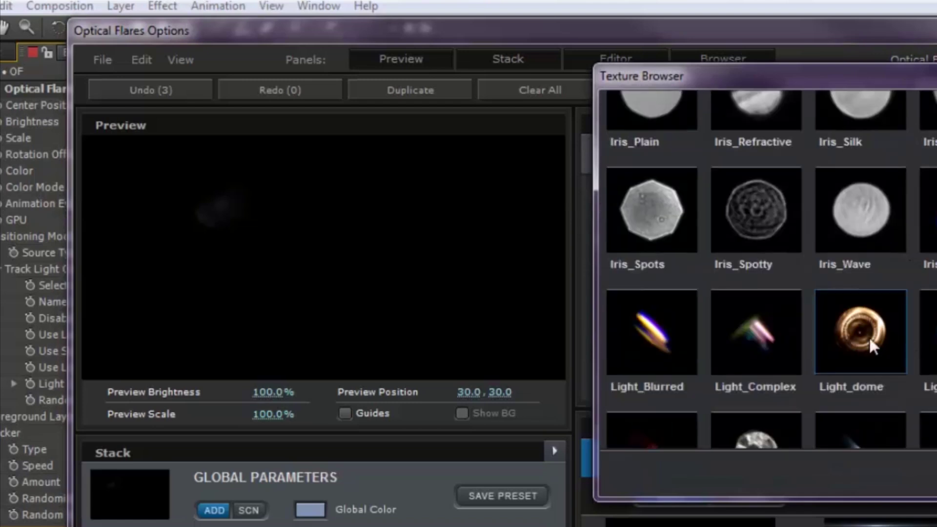
click(843, 330)
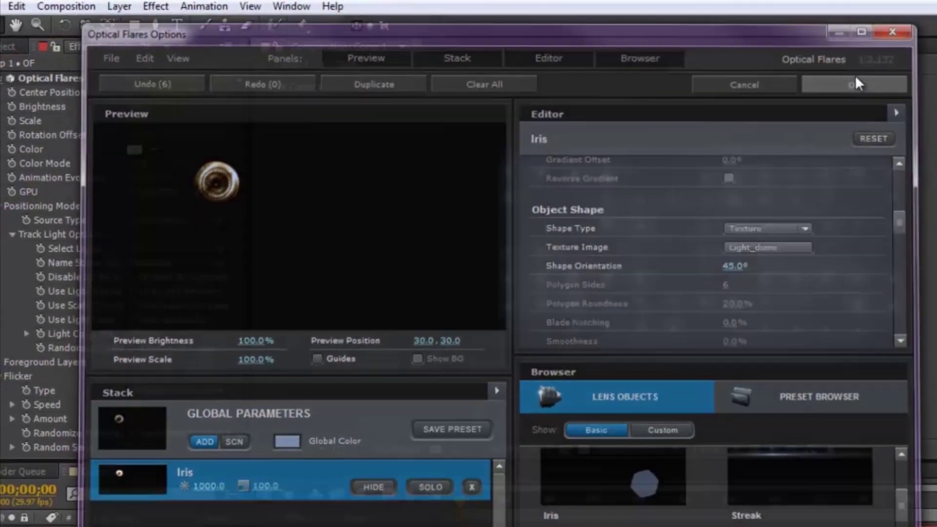
click(929, 89)
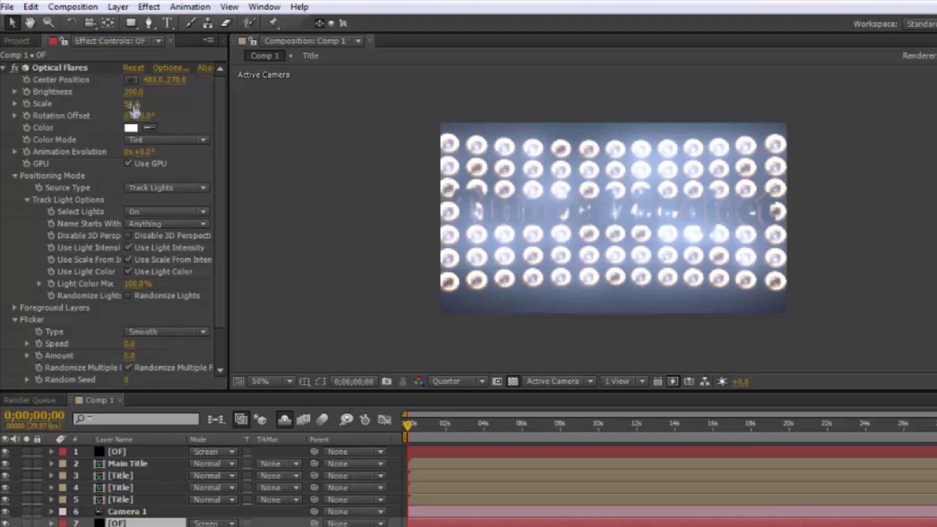
- Change the gamma of the Glow object in the top OF layer's flare options and apply the options
click(121, 449)
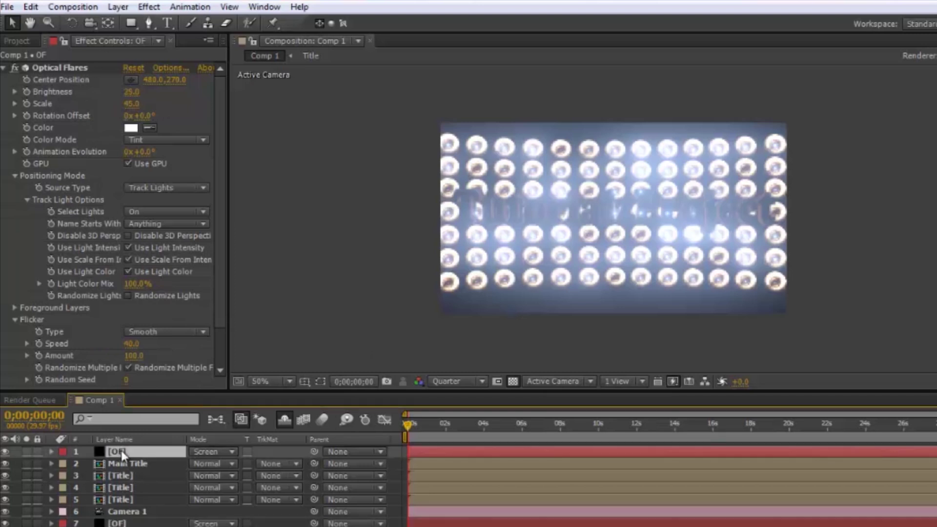
click(174, 68)
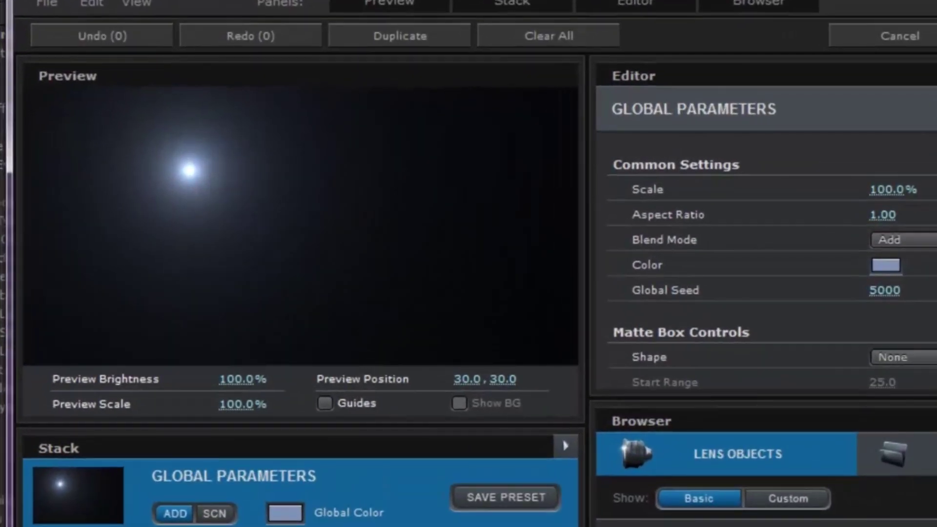
click(293, 525)
scroll(728, 250, down, 12)
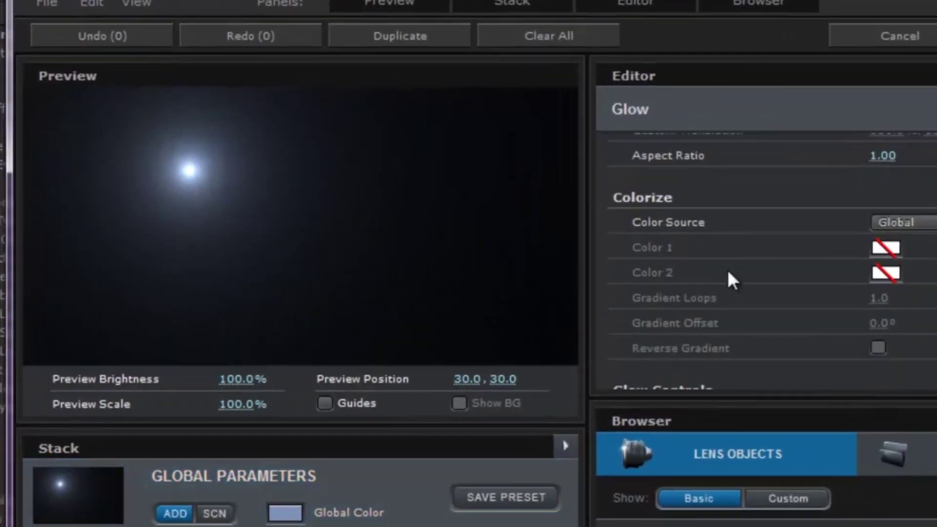
scroll(732, 285, down, 4)
scroll(730, 283, up, 5)
click(875, 191)
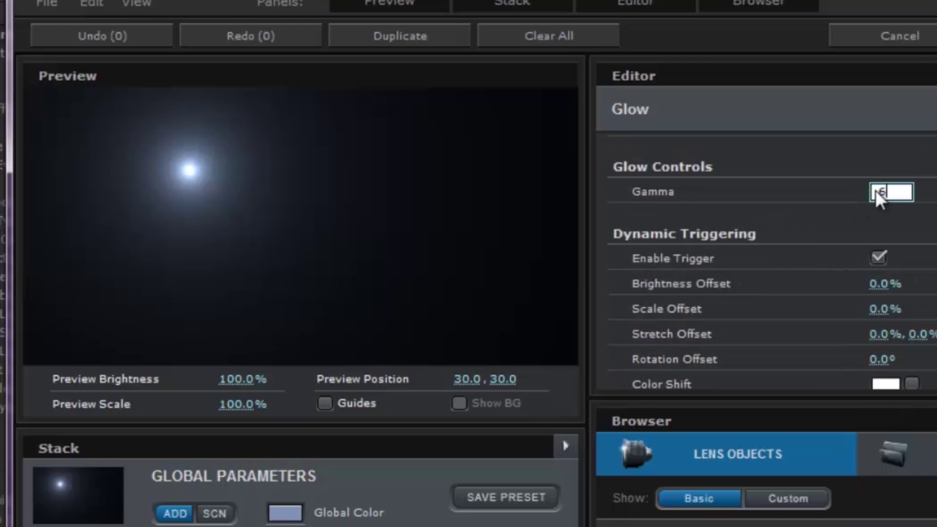
key(Return)
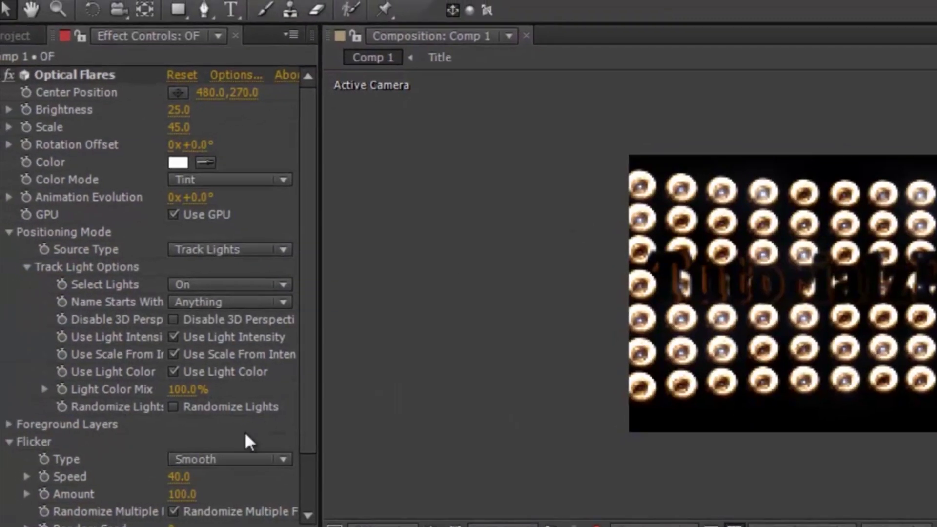
- Set the Optical Flares brightness of the top OF layer to 90
drag(183, 109, 188, 145)
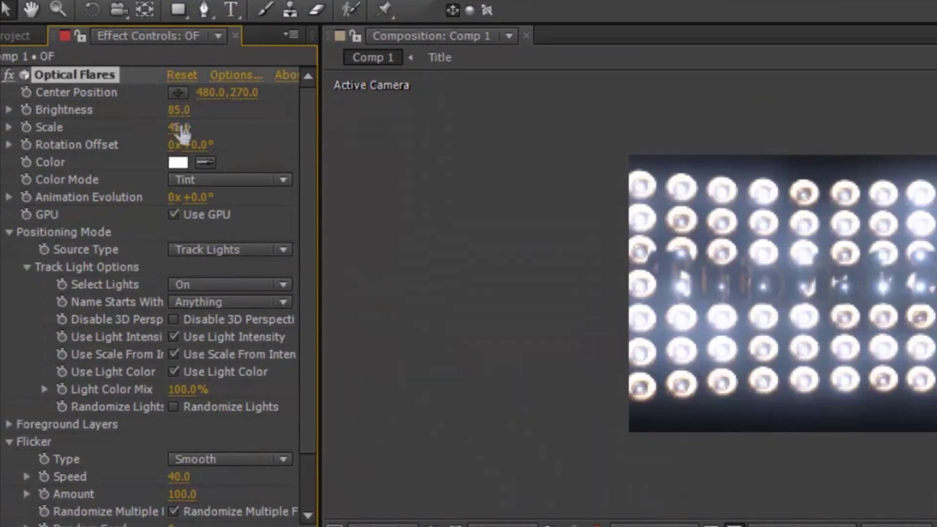
click(179, 108)
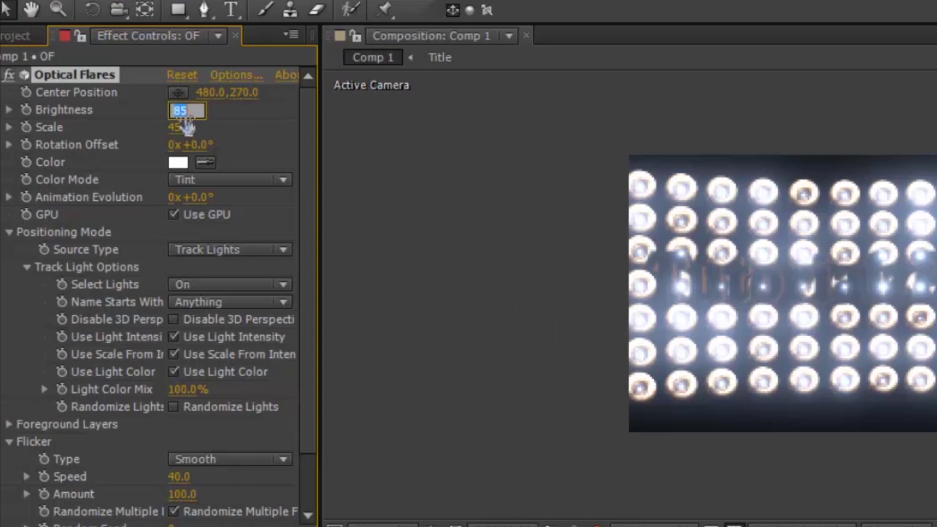
text(90)
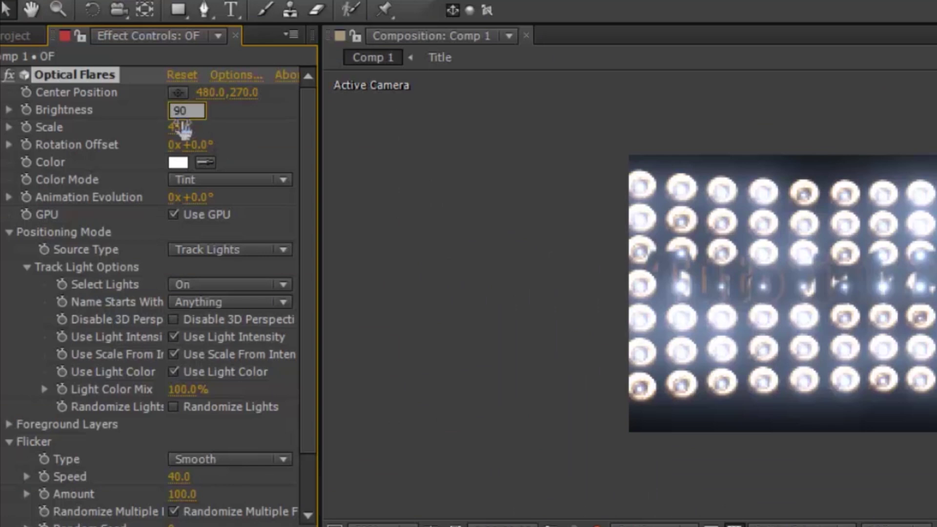
key(Return)
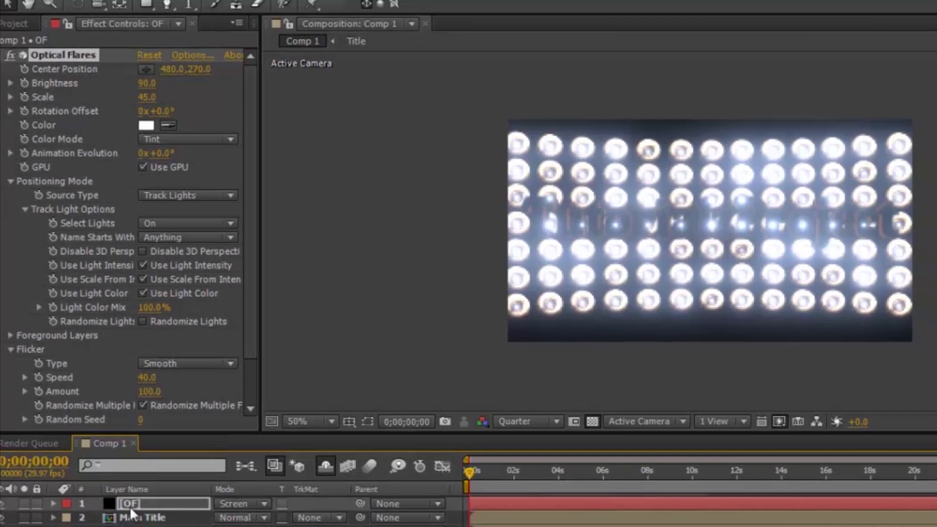
- Duplicate the top OF layer and place the copy below the Title layers, directly above Camera 1
key(Return)
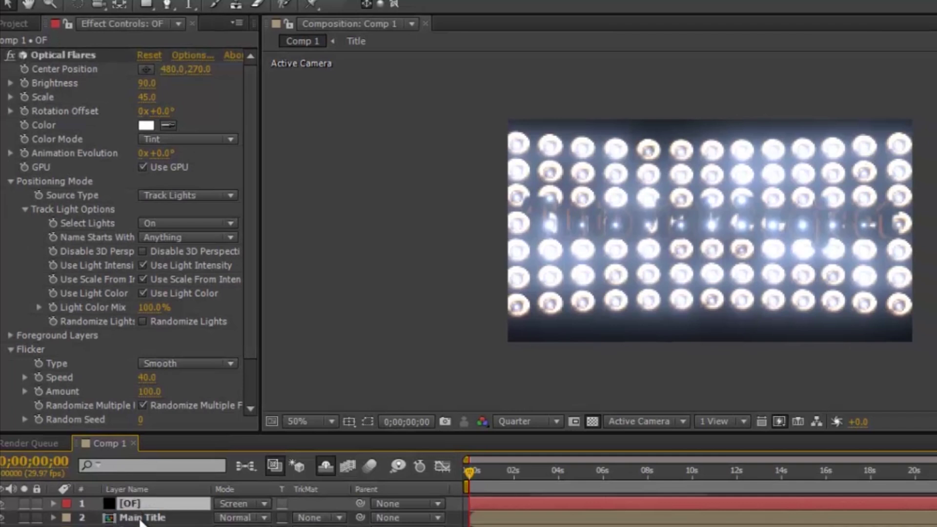
key(ctrl+d)
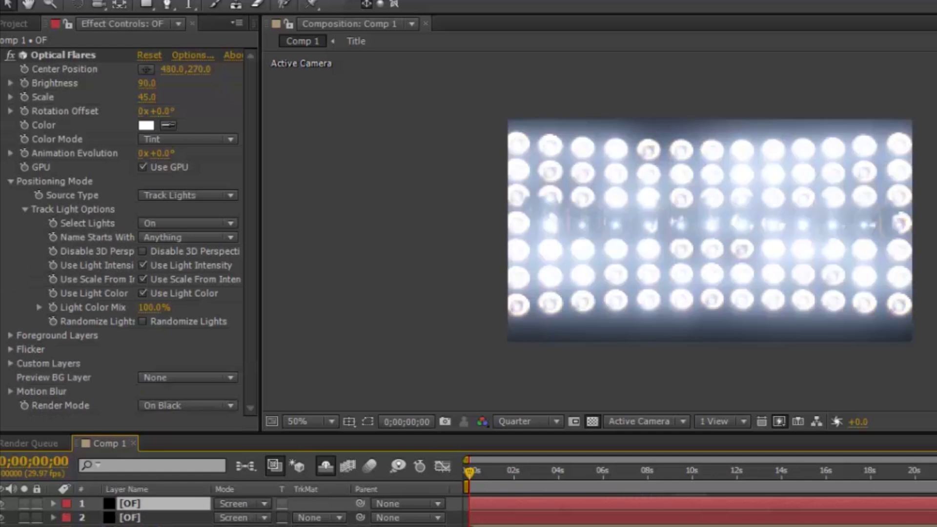
click(134, 519)
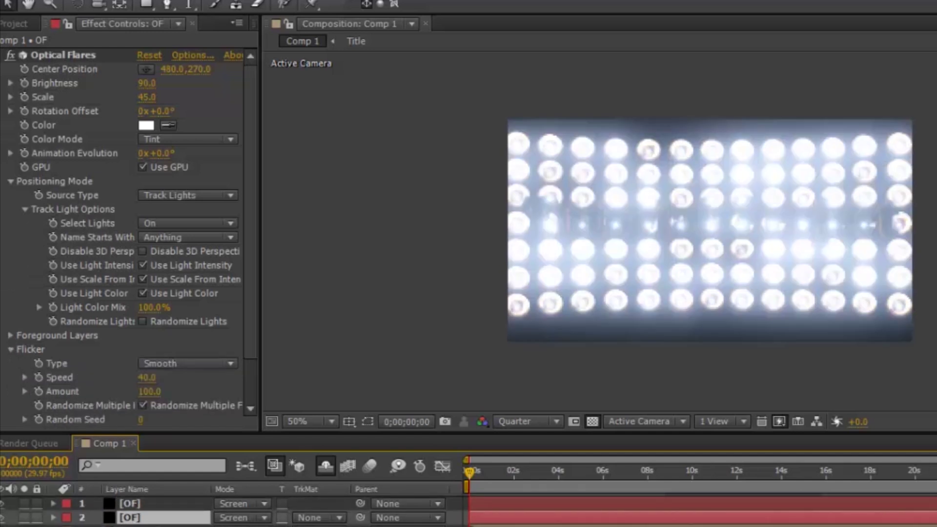
key(Delete)
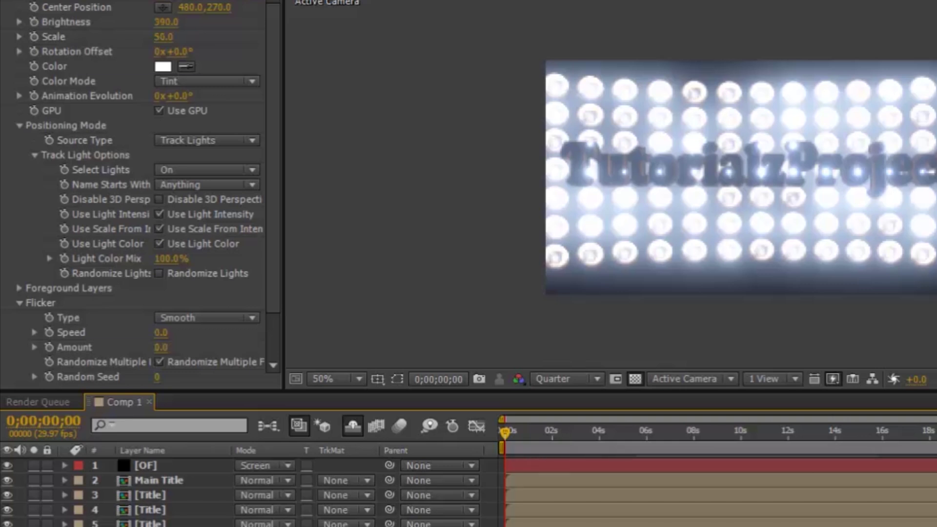
key(F2)
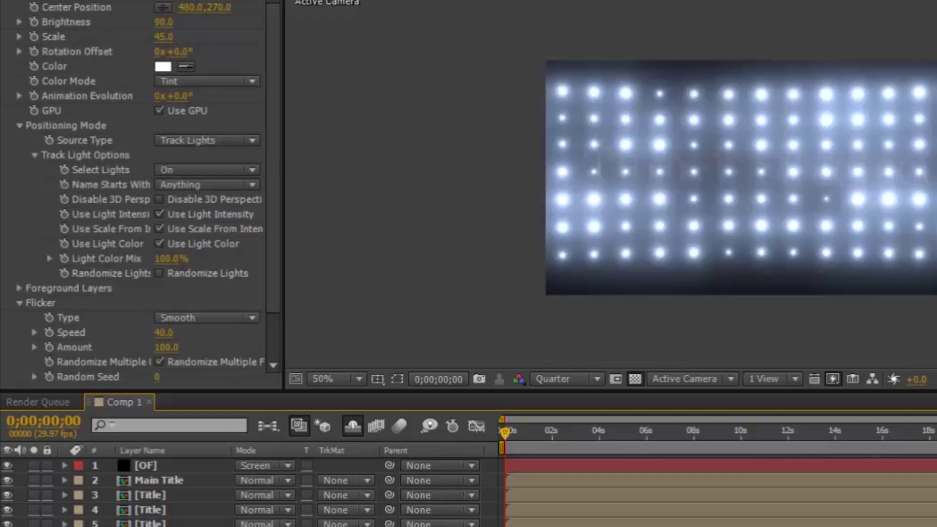
- In the top OF layer's foreground layers, set Layer 1's source to Main Title and the light radius to 1
click(151, 464)
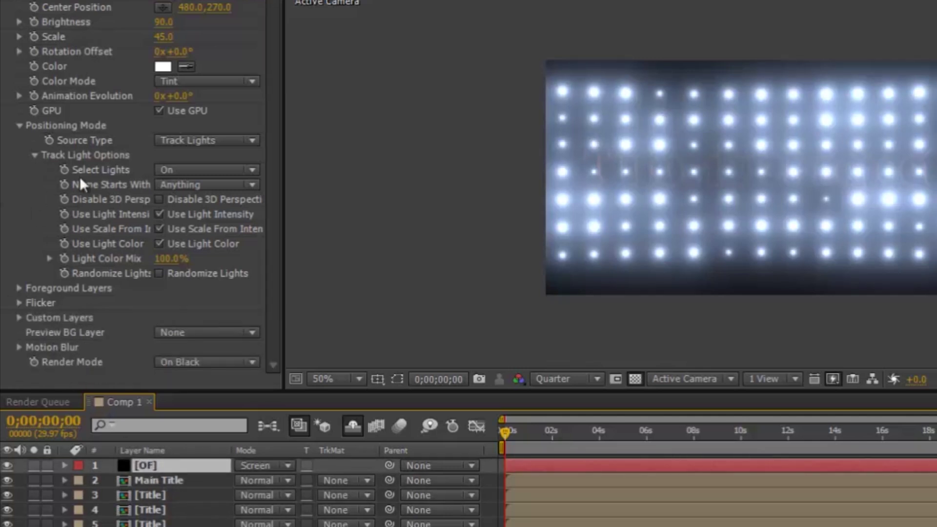
click(18, 288)
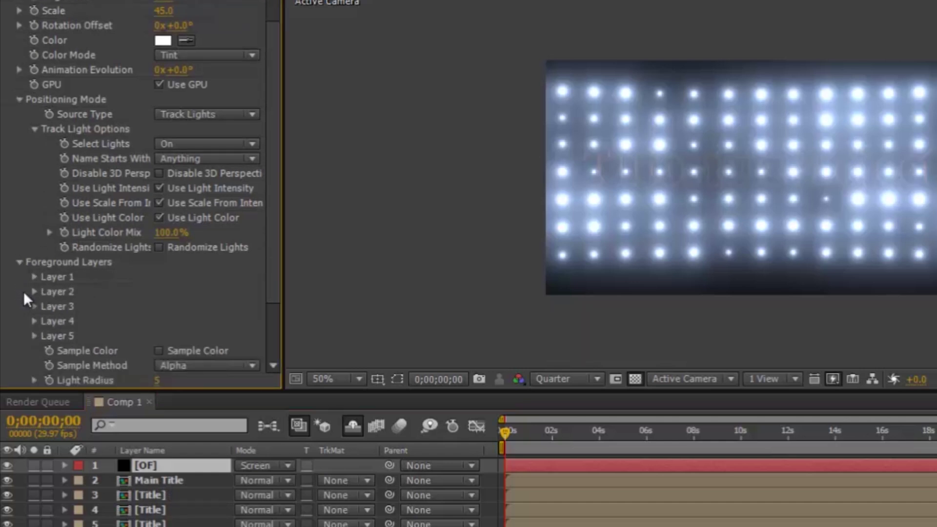
click(34, 276)
click(178, 291)
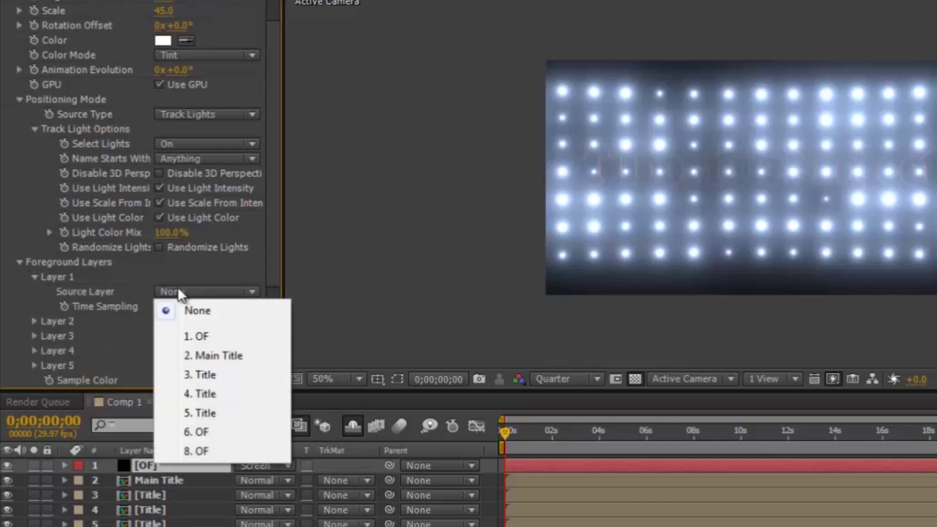
click(198, 356)
scroll(122, 337, down, 3)
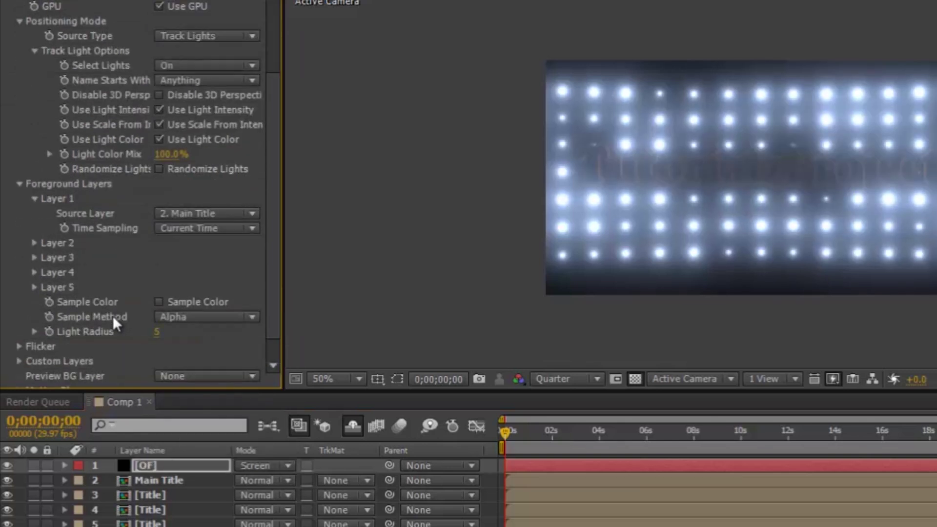
click(159, 334)
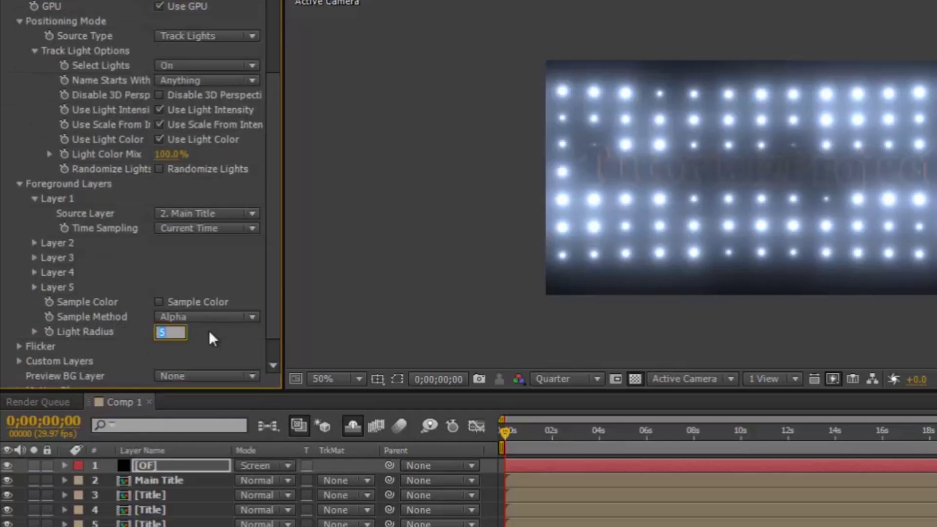
text(1)
key(Return)
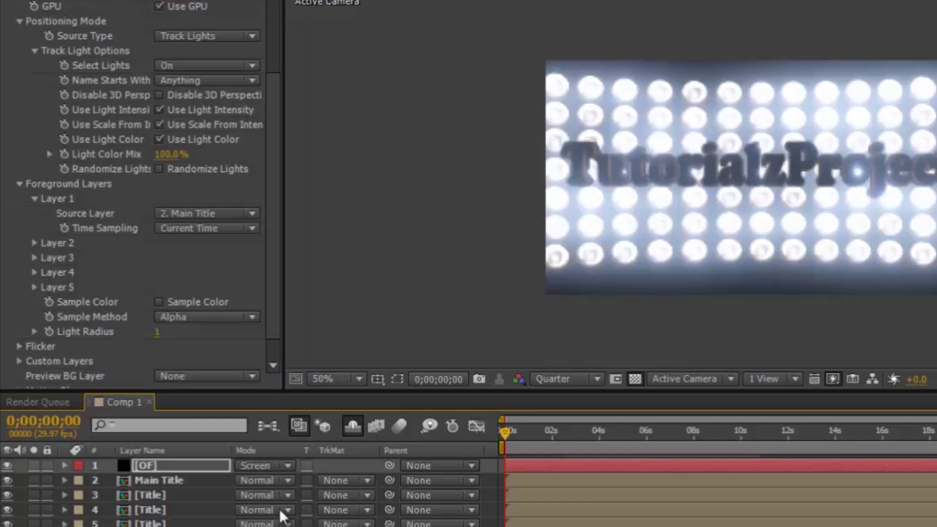
- Add a position keyframe to Camera 1 at the start of the timeline
drag(500, 426, 558, 437)
key(Home)
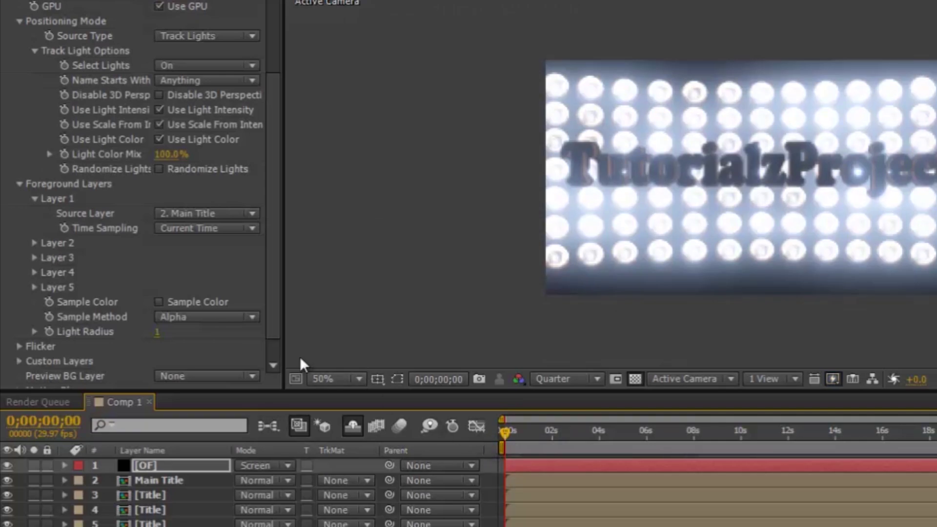
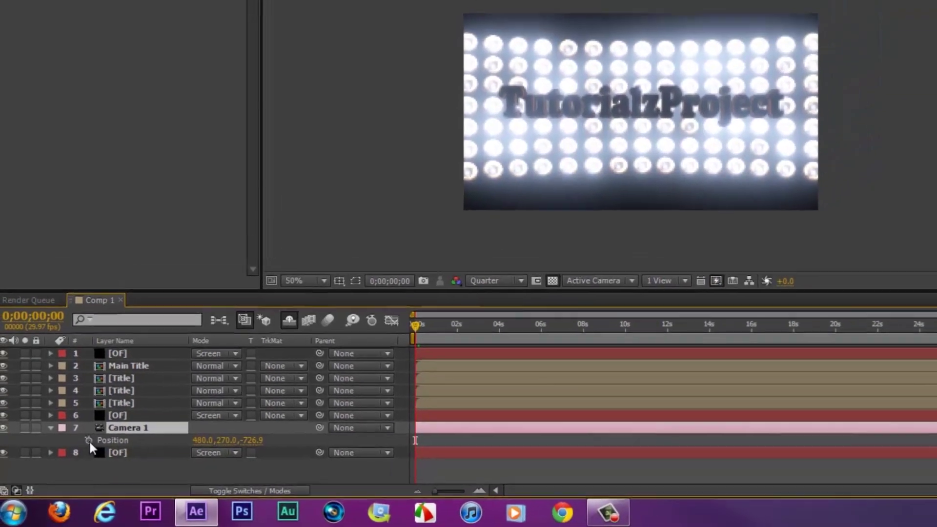
click(95, 428)
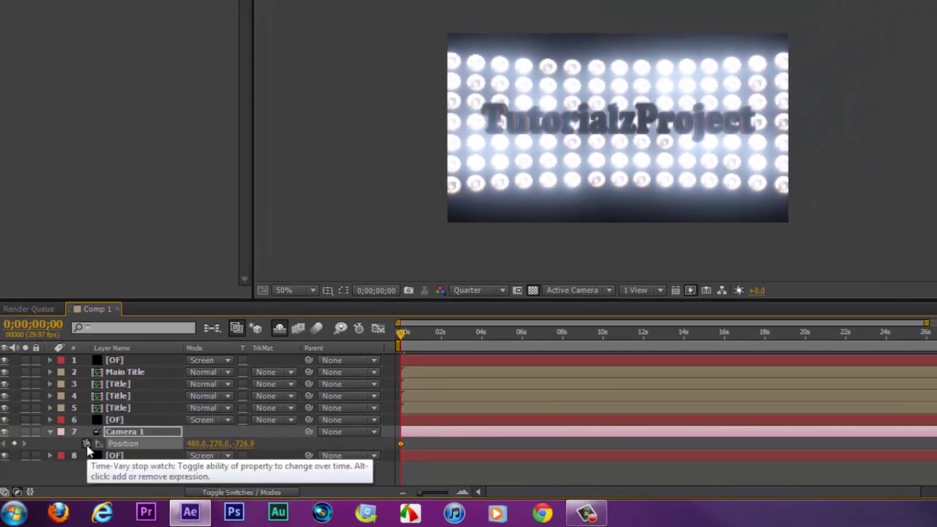
- At 0;00;00;04, move Camera 1 slightly forward with the Track Z Camera Tool to a Z position of about -722
drag(402, 332, 406, 352)
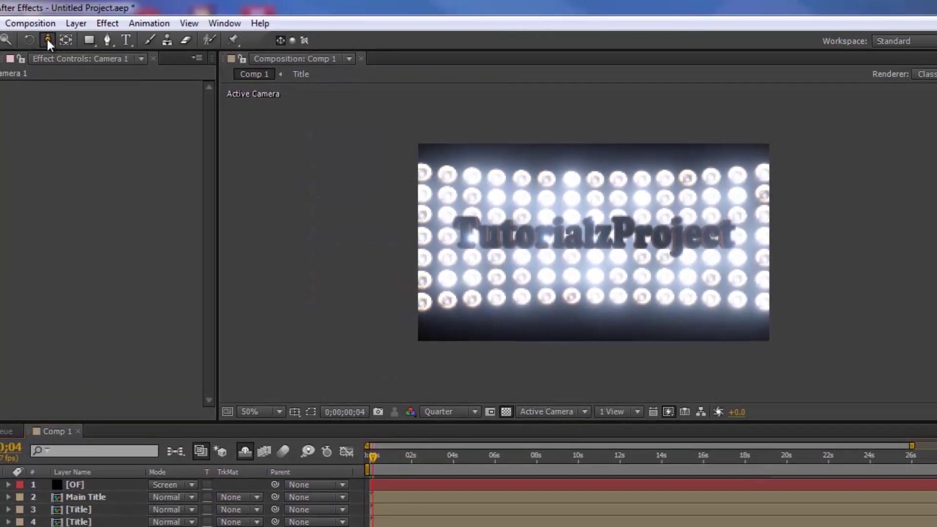
click(47, 41)
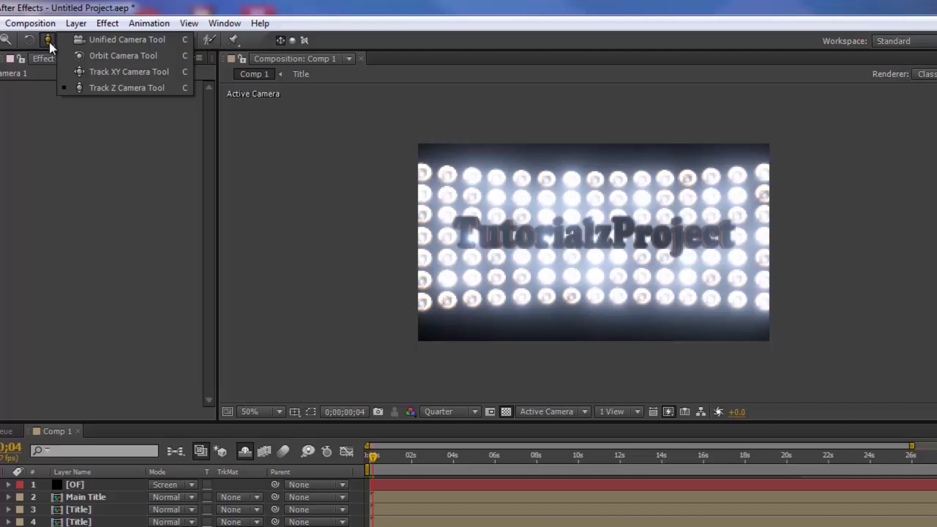
click(112, 86)
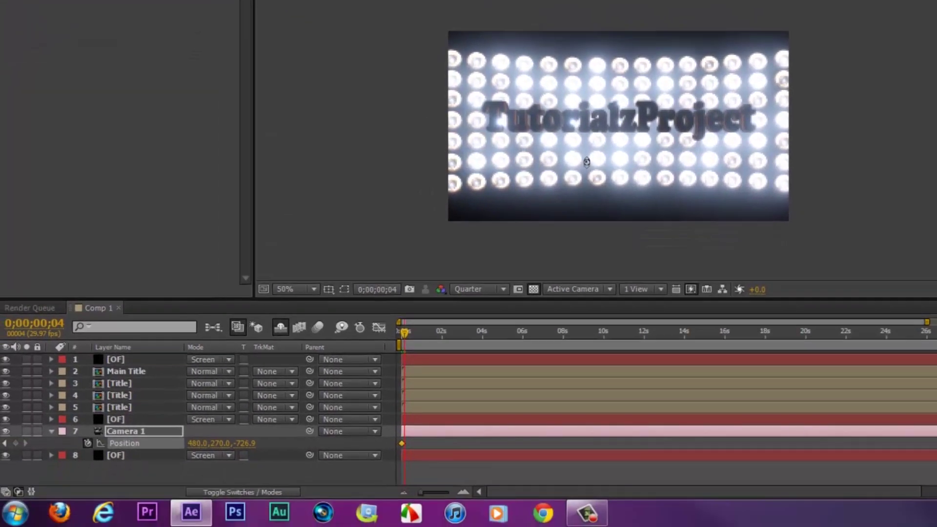
drag(587, 162, 455, 205)
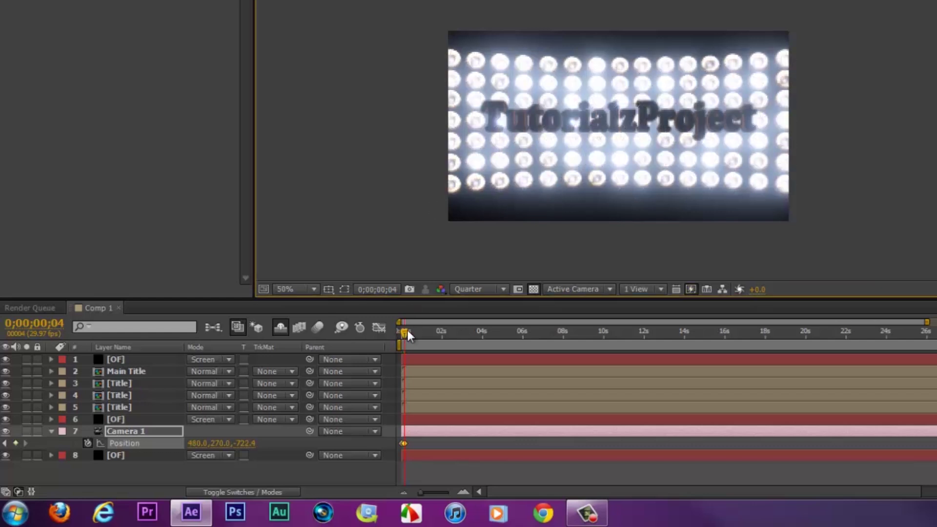
- Keyframe a camera push-in at 0;00;10;00 by tracking Camera 1 to a Z position of about -611, and return to the first frame
drag(405, 332, 451, 333)
drag(518, 348, 605, 381)
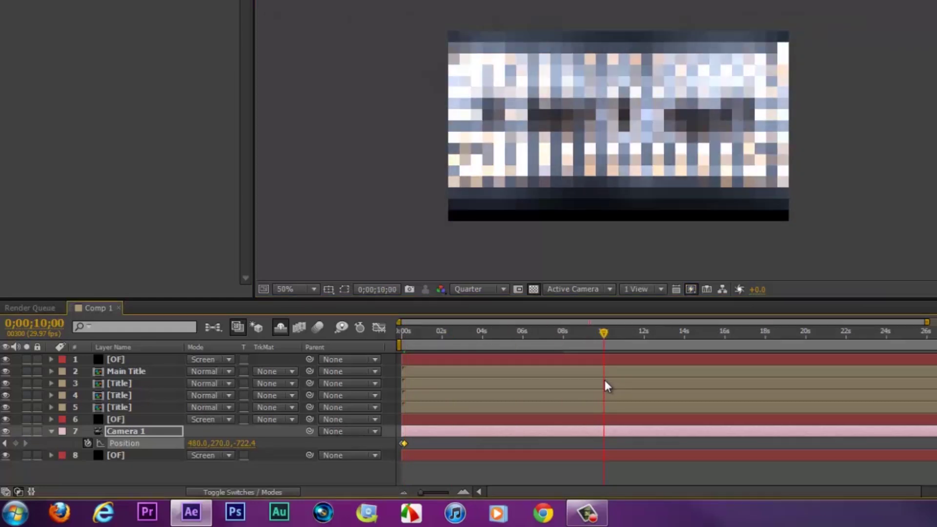
drag(613, 192, 600, 158)
drag(600, 124, 628, 145)
drag(619, 71, 624, 146)
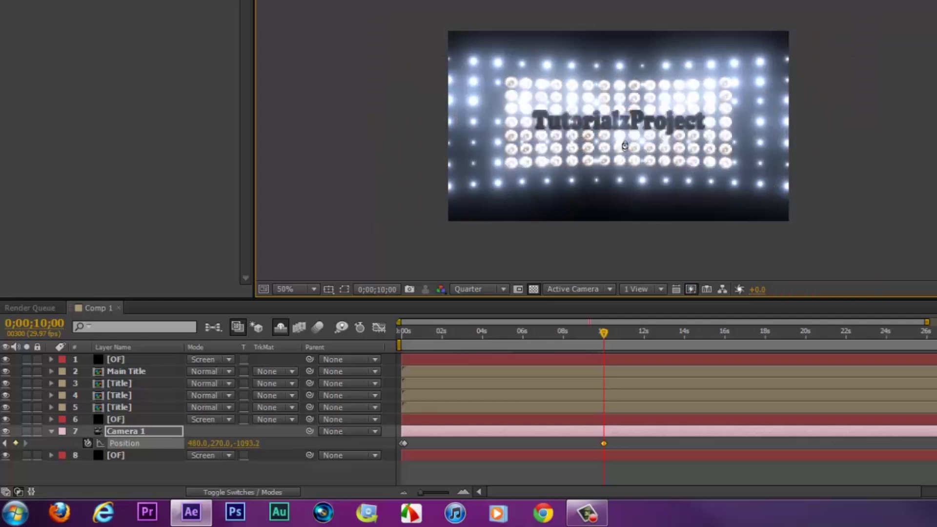
drag(620, 111, 632, 177)
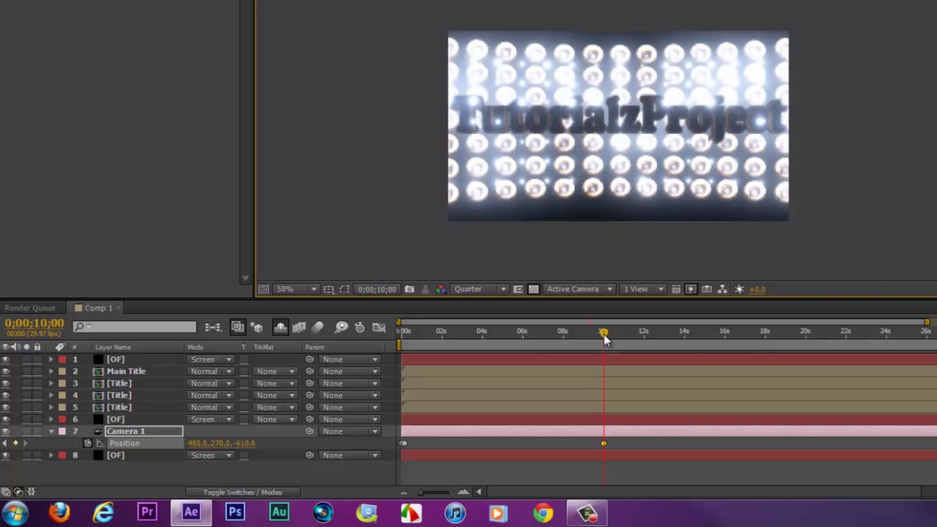
drag(604, 335, 451, 355)
key(Home)
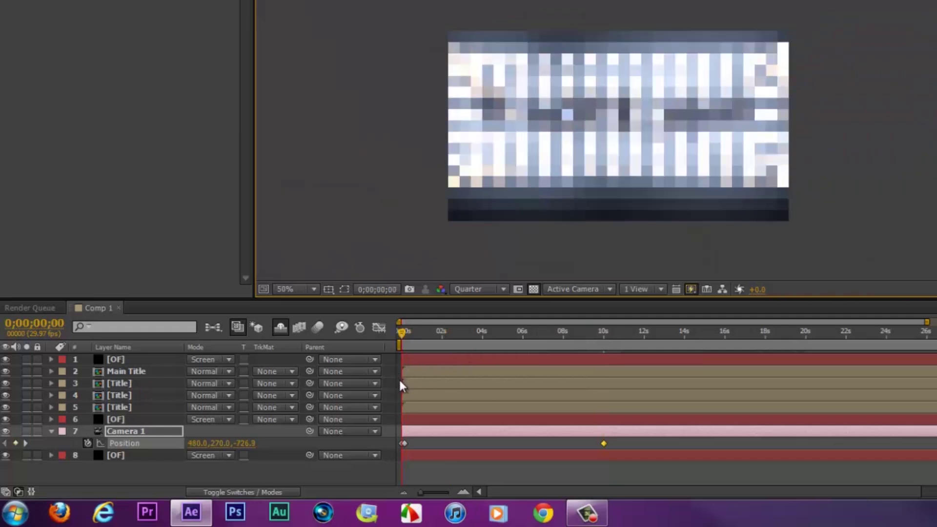
- Preview the camera push-in animation and collapse Camera 1's properties
key(space)
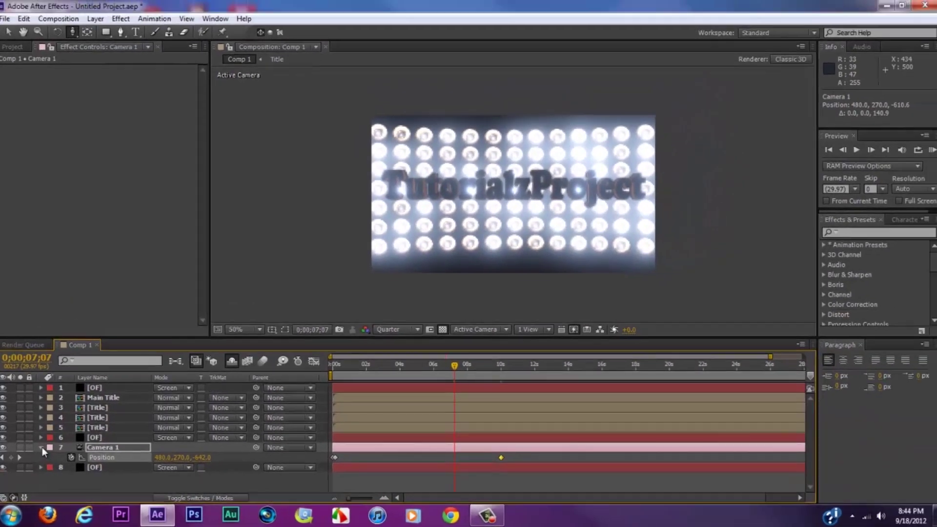
click(41, 447)
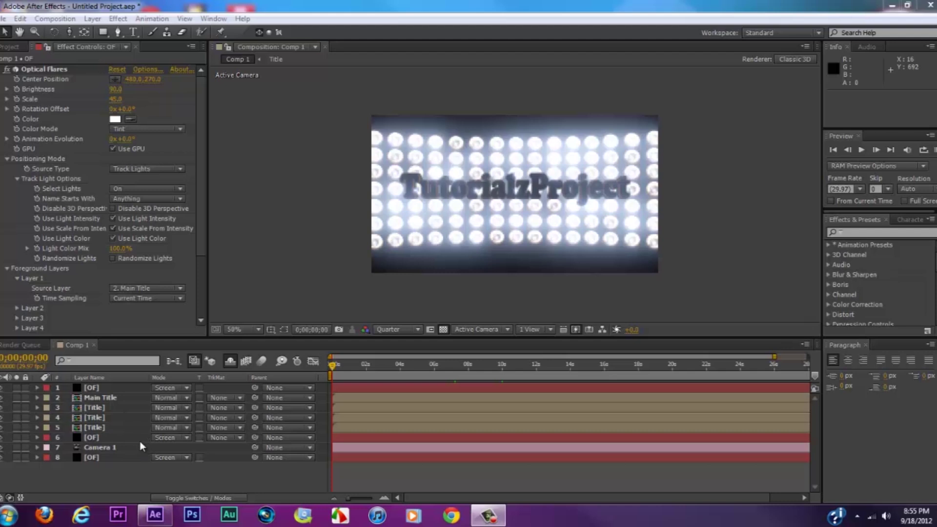
- Apply a Ramp effect to the Main Title layer
click(94, 399)
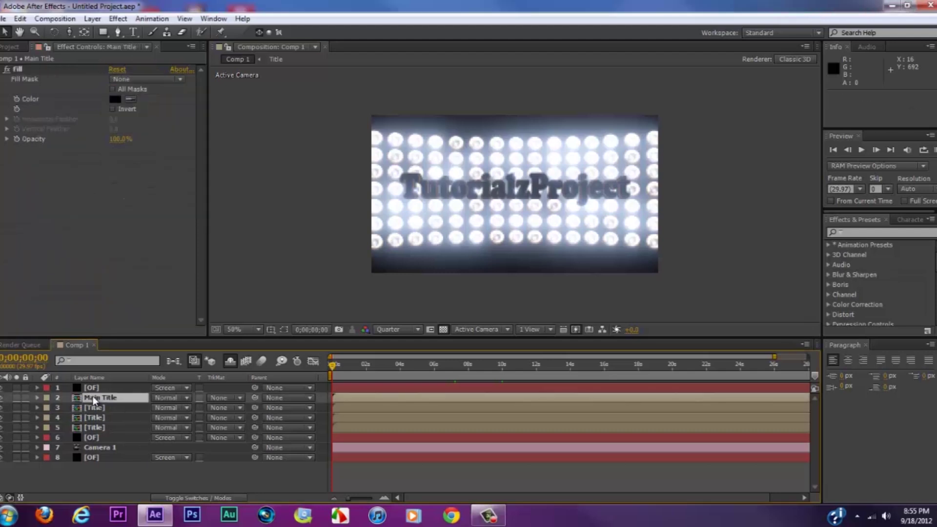
click(117, 19)
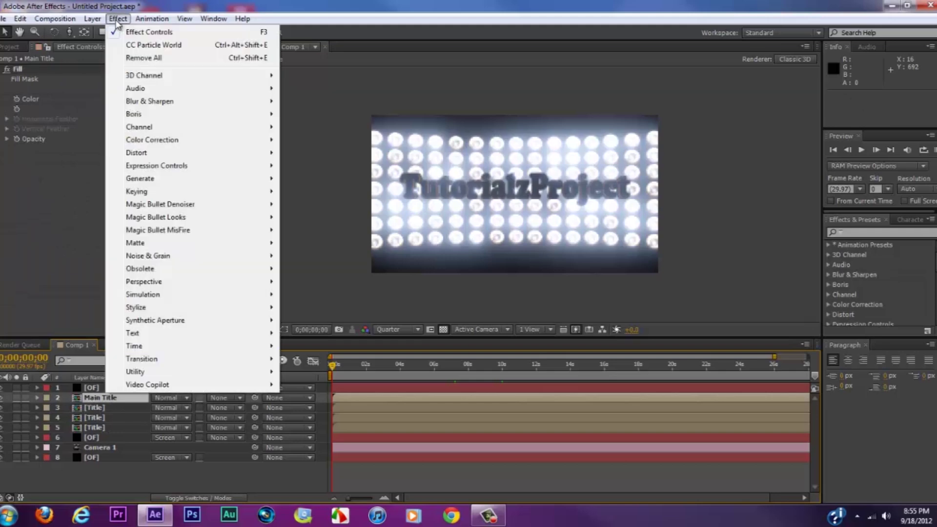
mouse_move(160, 183)
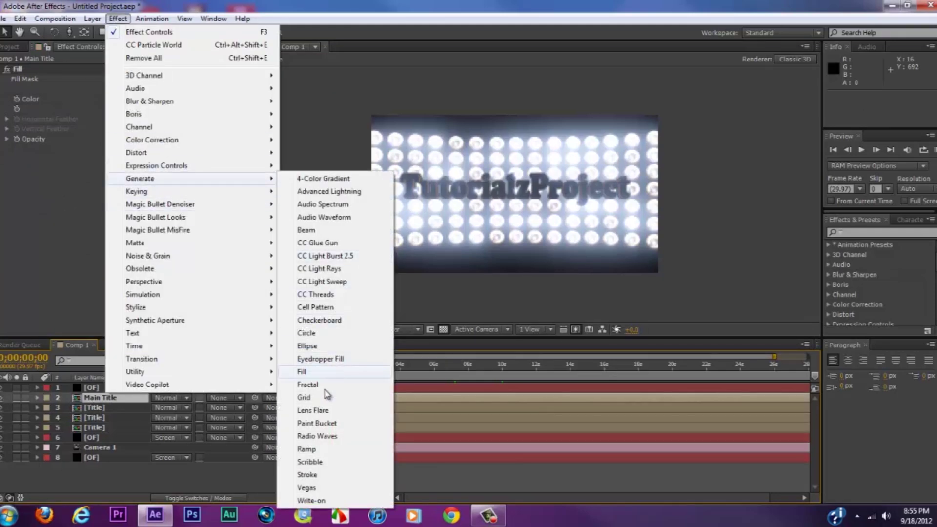
click(307, 449)
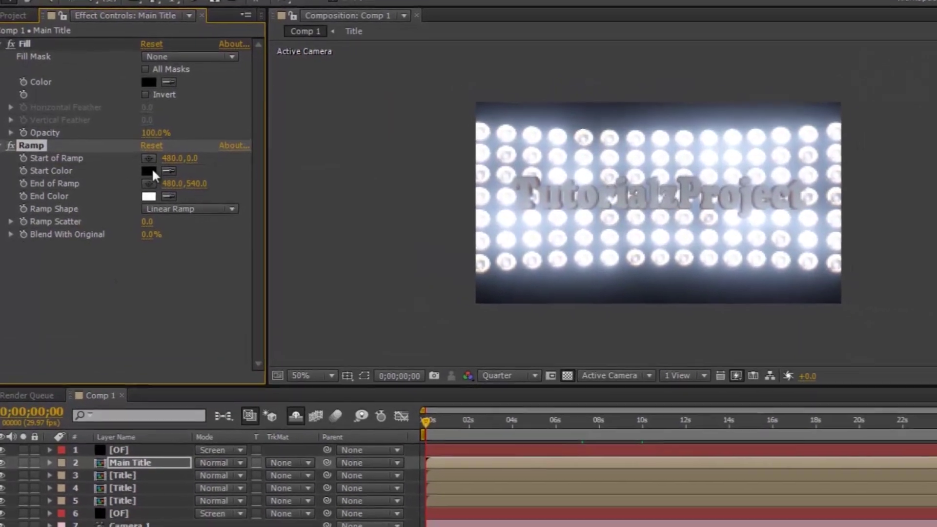
- Set the Main Title Ramp's start color to dark red and its end color to a dark reddish brown
click(140, 173)
drag(759, 260, 869, 295)
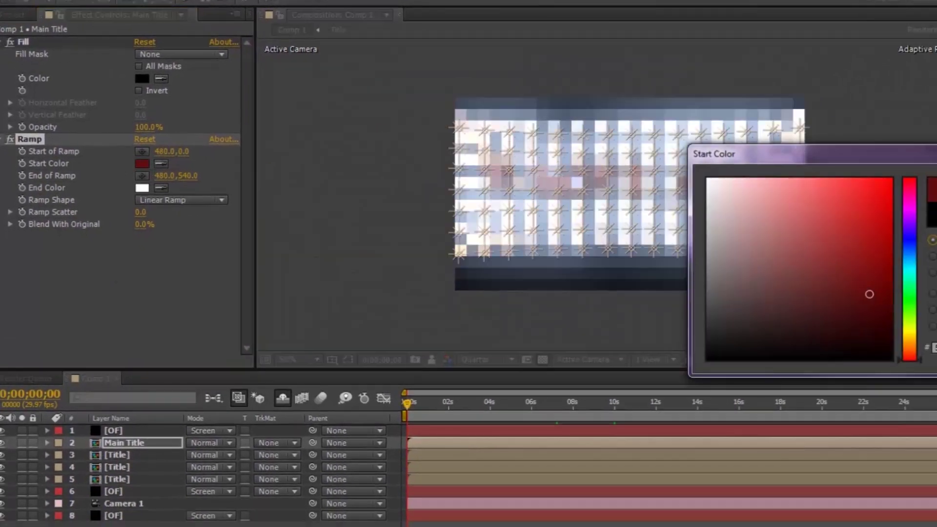
key(Return)
click(142, 188)
drag(839, 274, 788, 310)
key(Return)
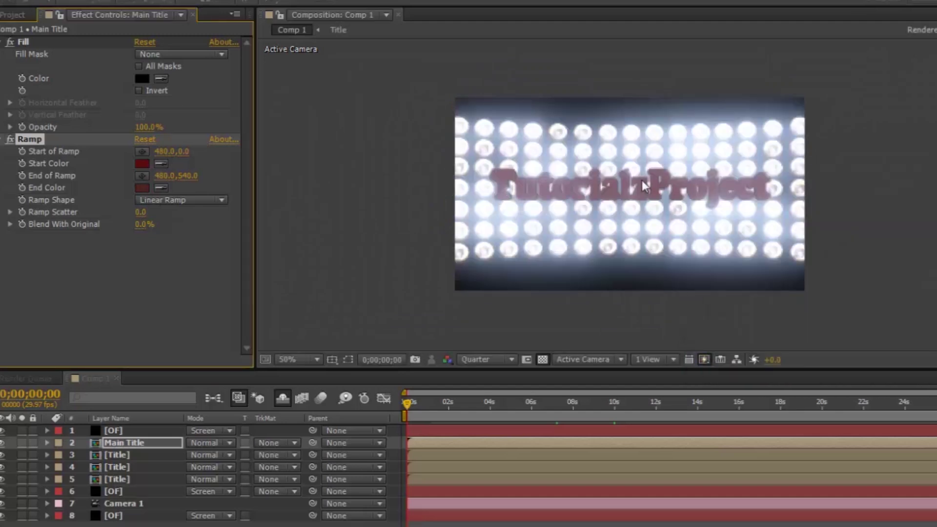
- Apply a Ramp effect to the Title layer directly below Main Title and set its end color to light pink
click(112, 456)
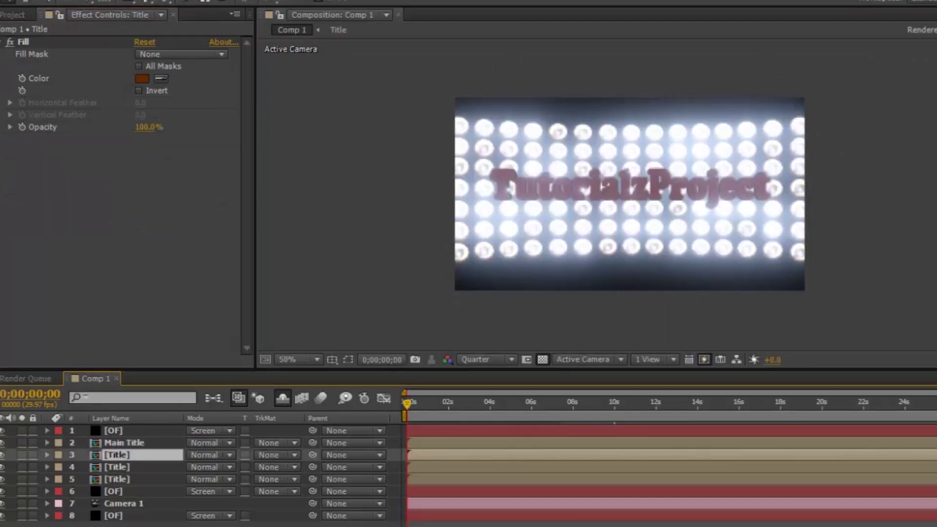
click(144, 1)
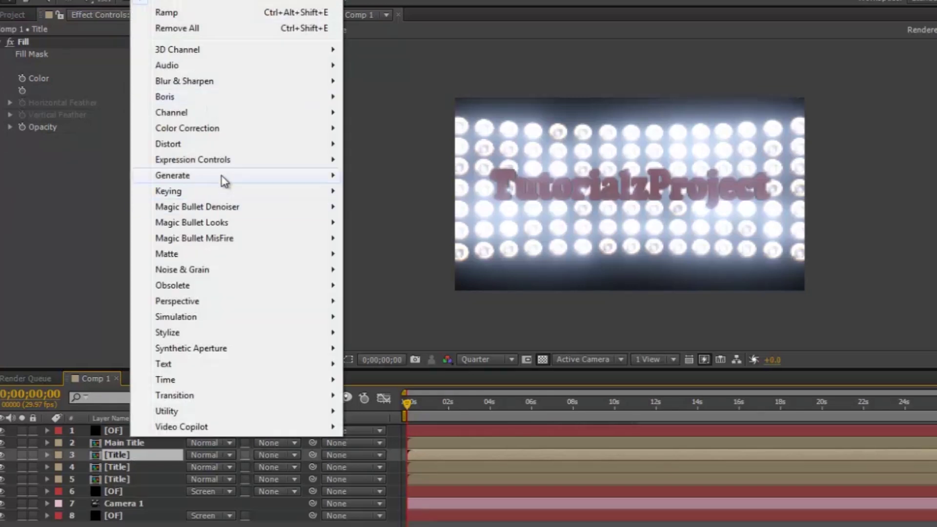
mouse_move(283, 186)
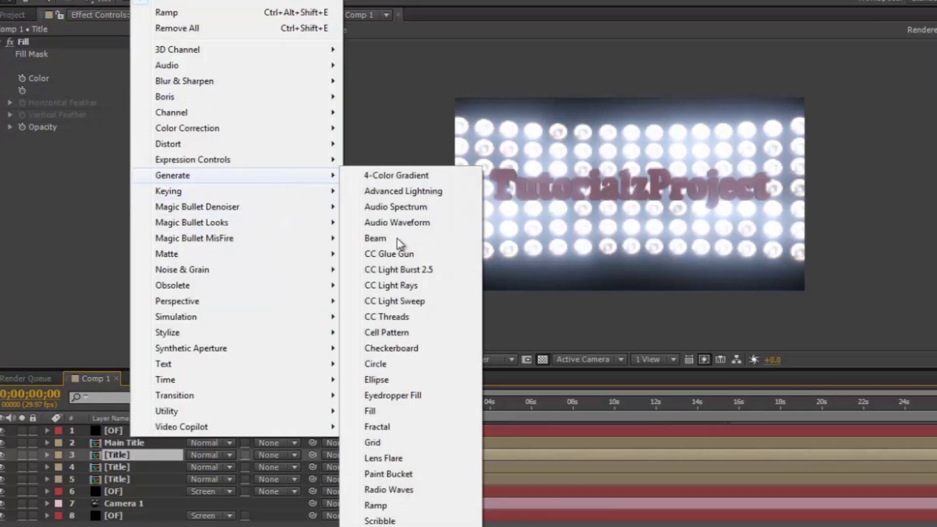
click(375, 505)
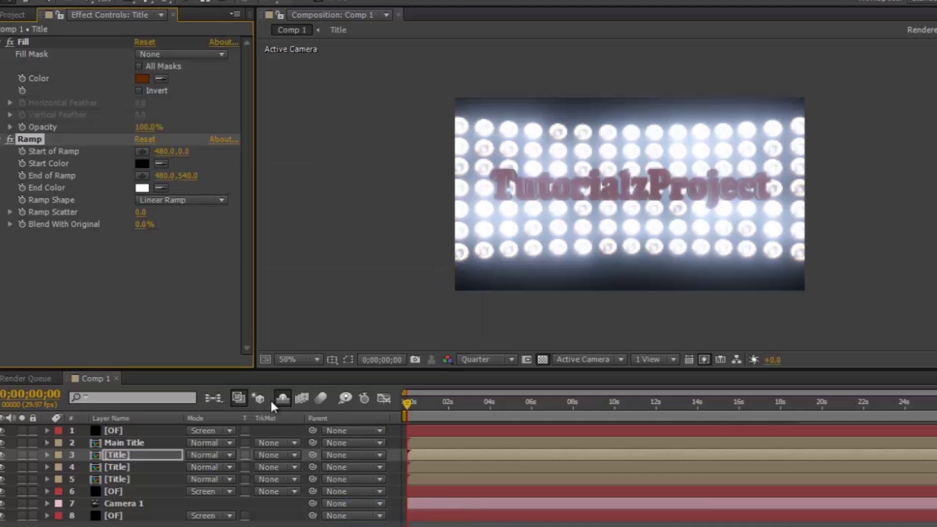
click(142, 188)
drag(847, 356, 741, 190)
key(Return)
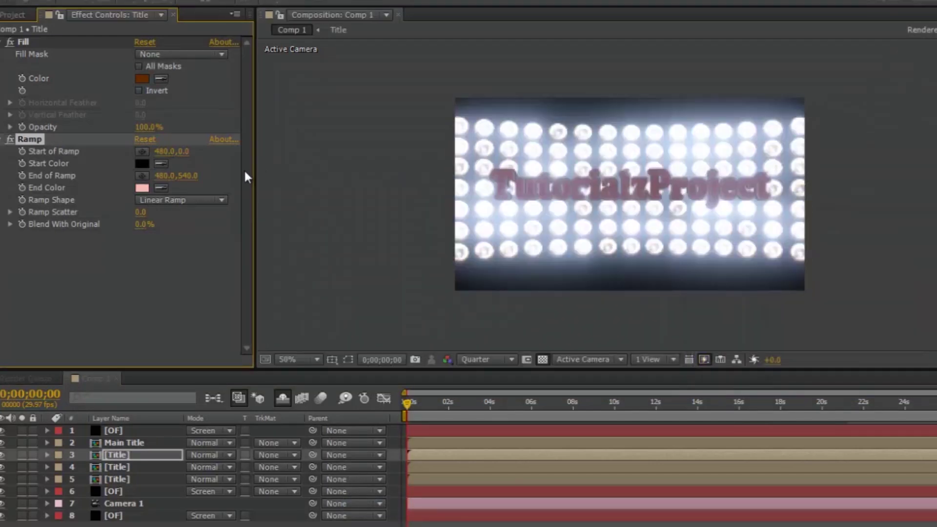
- Set the start color of that Title layer's Ramp to a medium red and check the opening frames of the animation
click(142, 163)
drag(880, 299, 864, 273)
click(759, 245)
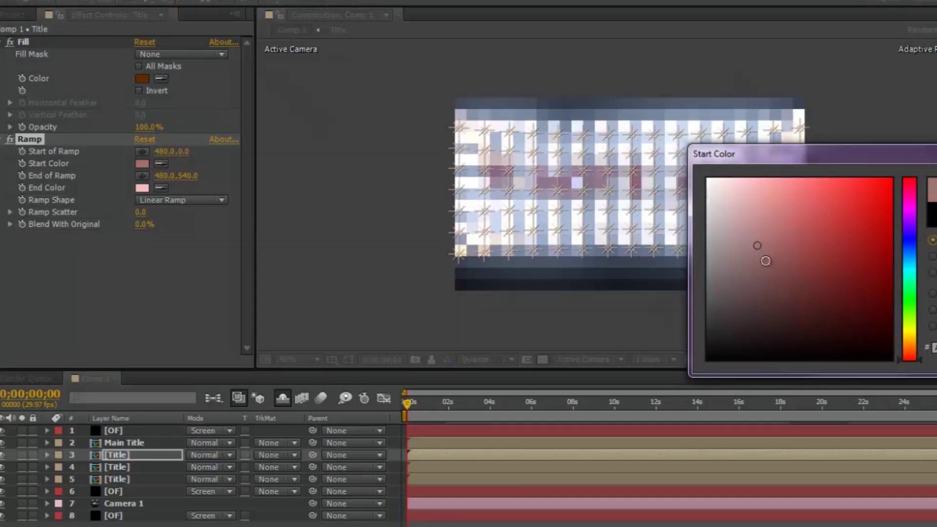
click(809, 215)
click(822, 239)
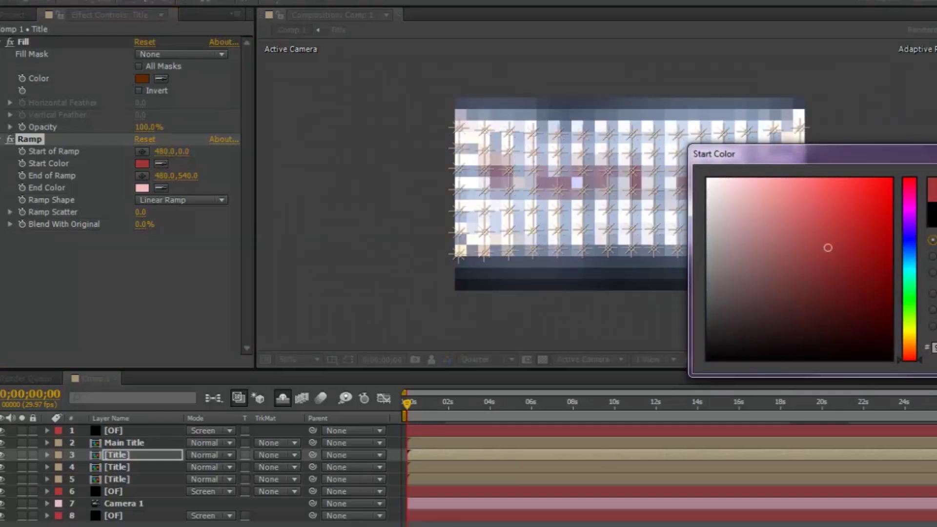
key(Return)
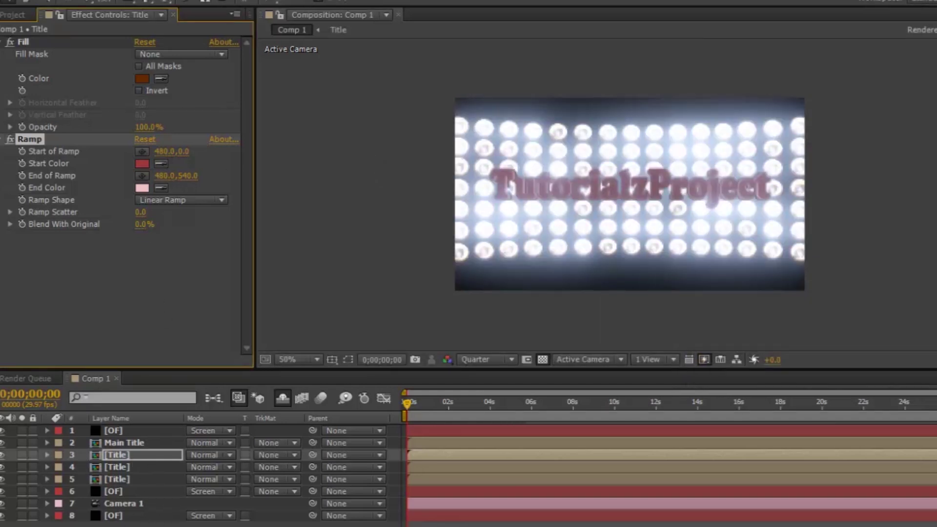
mouse_move(404, 405)
mouse_down()
mouse_move(450, 418)
mouse_move(400, 420)
mouse_up()
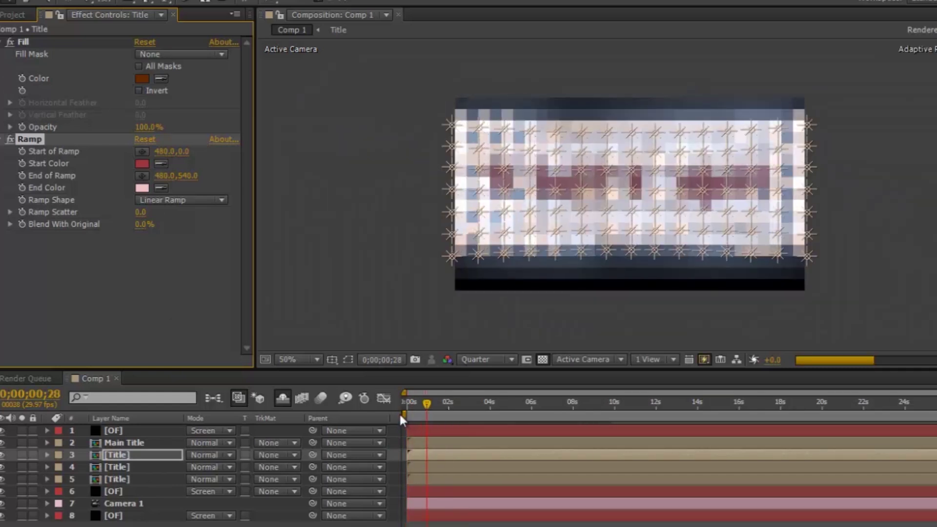
click(400, 417)
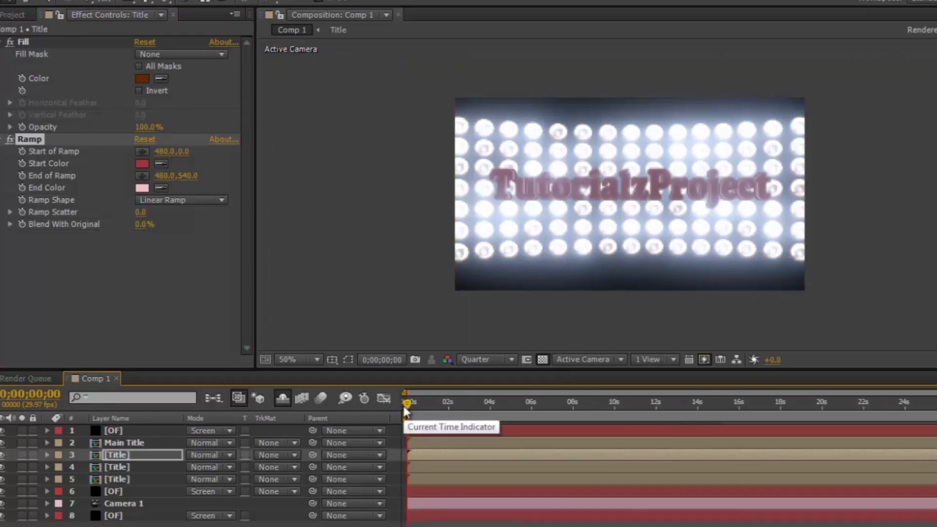
- Create a new black solid layer named Solid
right_click(466, 418)
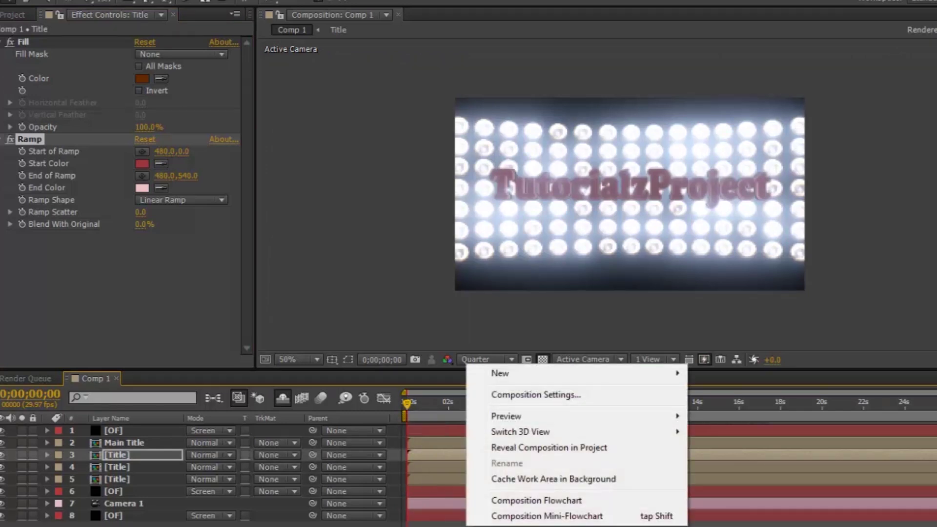
mouse_move(571, 385)
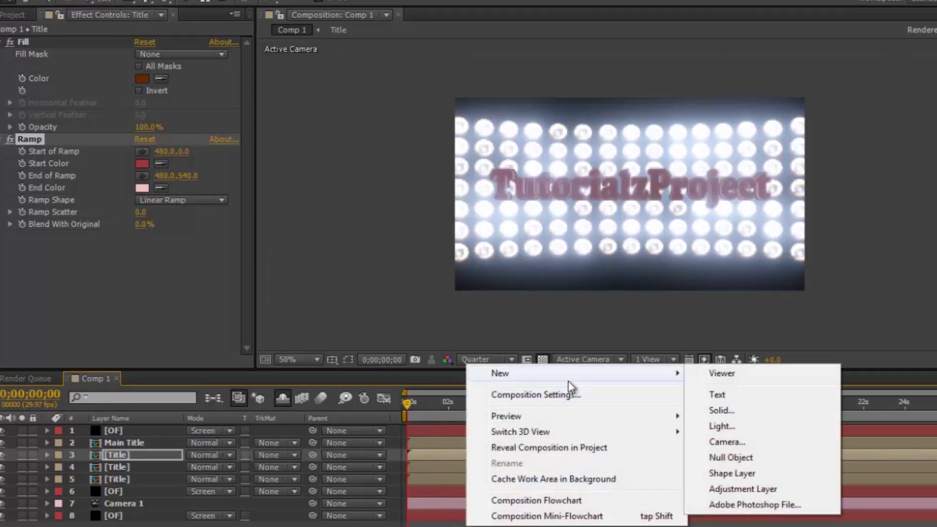
click(720, 410)
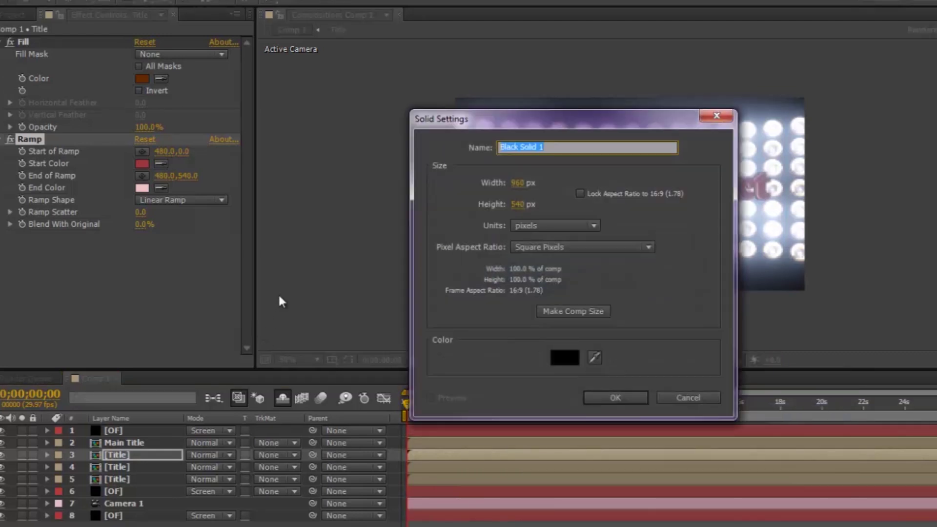
key(BackSpace)
text(Solid)
key(Return)
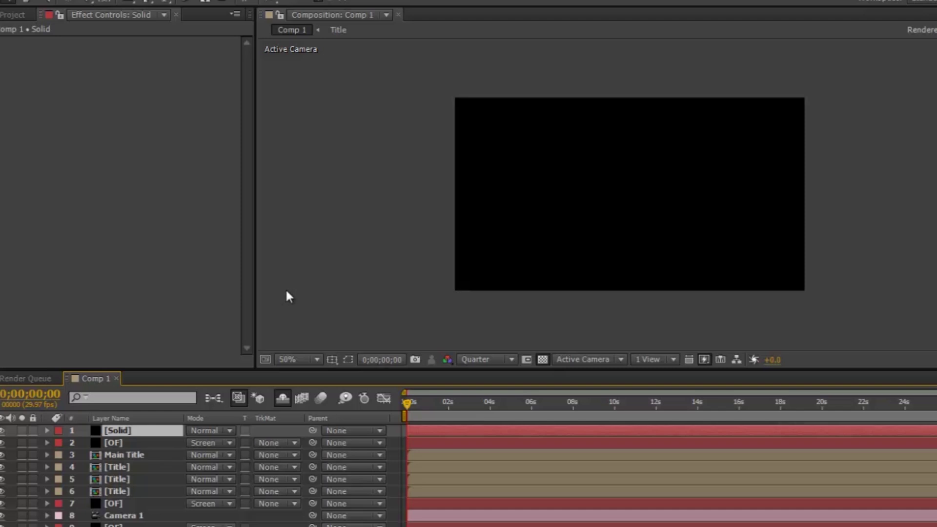
- Apply CC Particle World to the Solid layer and turn off its grid
click(154, 1)
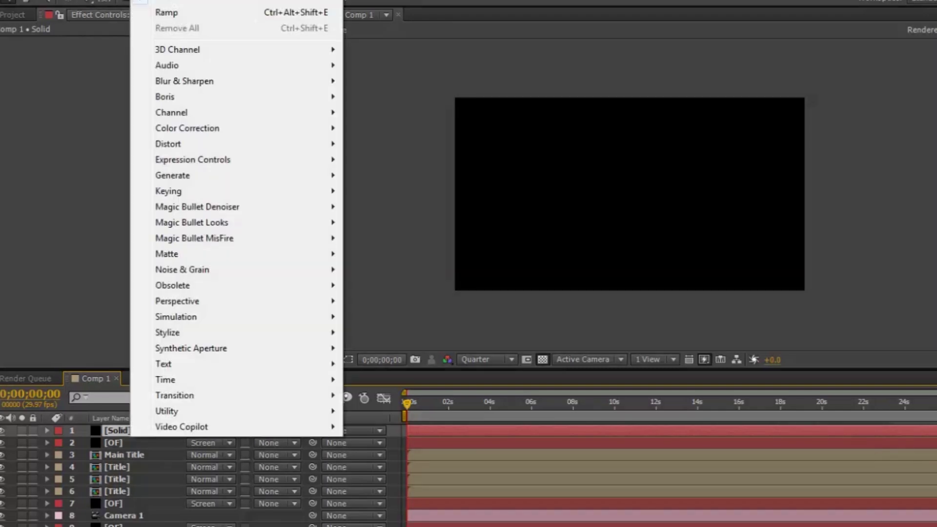
mouse_move(215, 318)
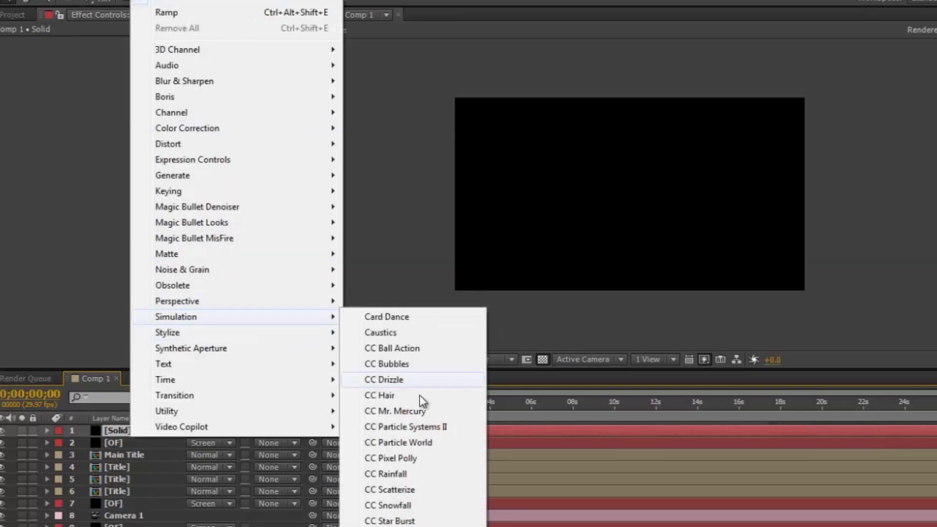
click(408, 442)
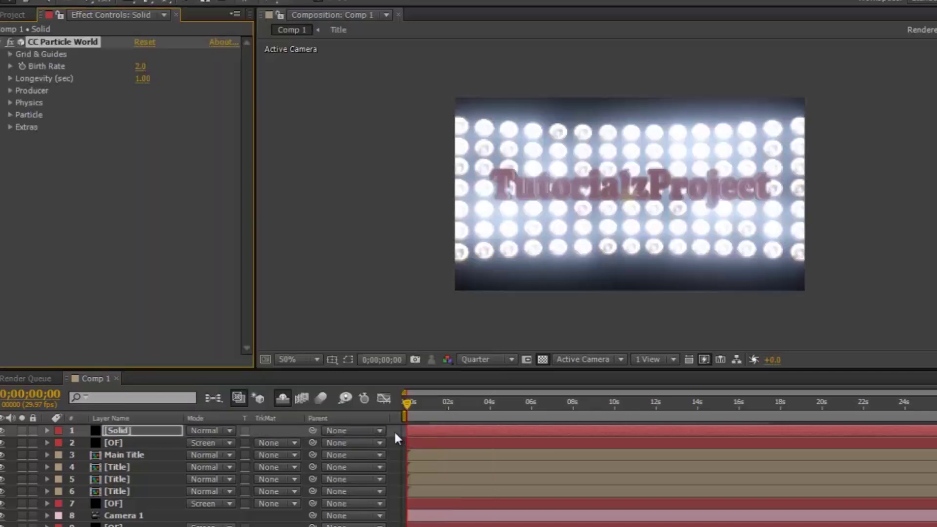
click(9, 54)
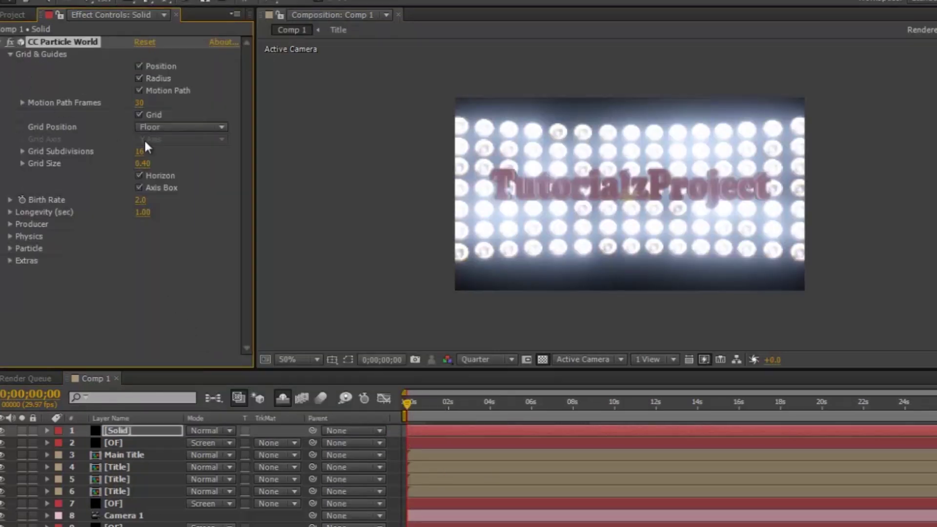
click(139, 115)
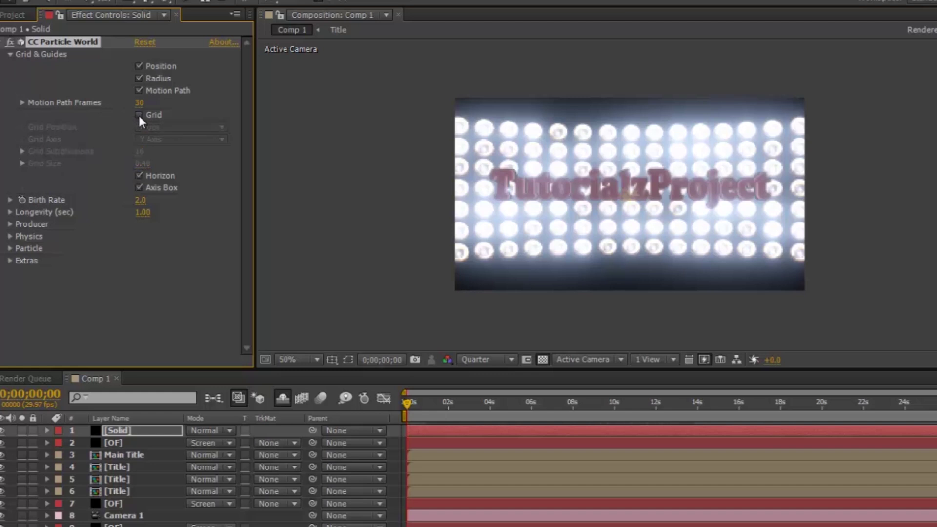
- Choose Line as the particle type of CC Particle World
click(9, 248)
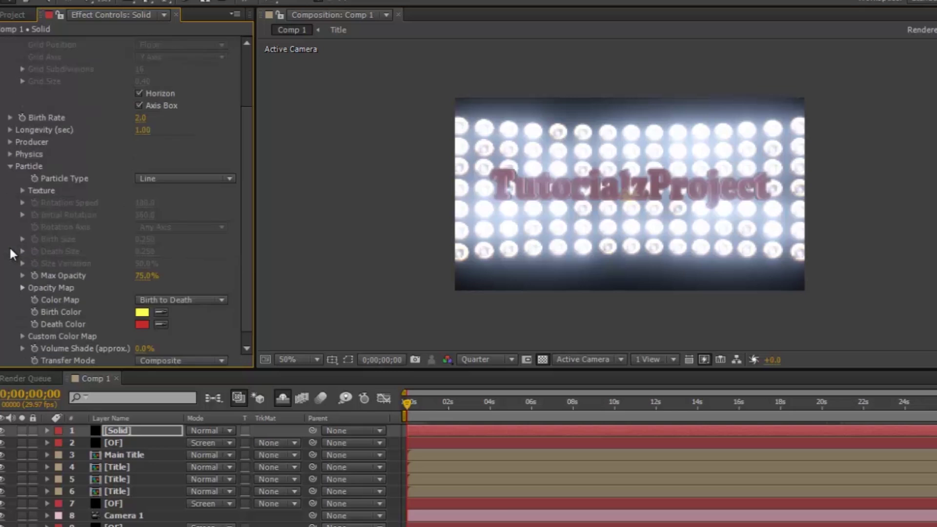
click(176, 179)
click(147, 166)
- Set the particle producer's Radius Y to 0.425 and, viewed at 0;00;05;29, its Position Z to -0.64
click(11, 142)
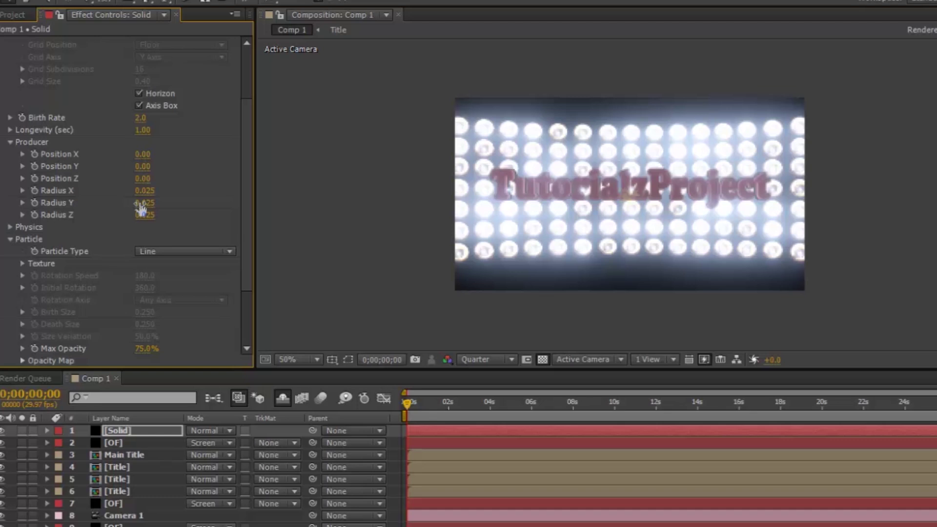
drag(142, 203, 175, 200)
click(531, 403)
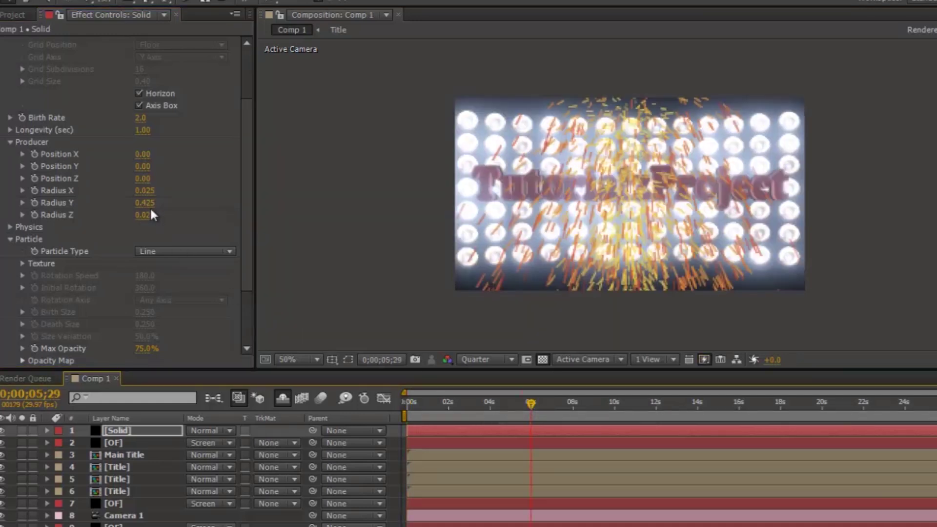
drag(145, 178, 105, 177)
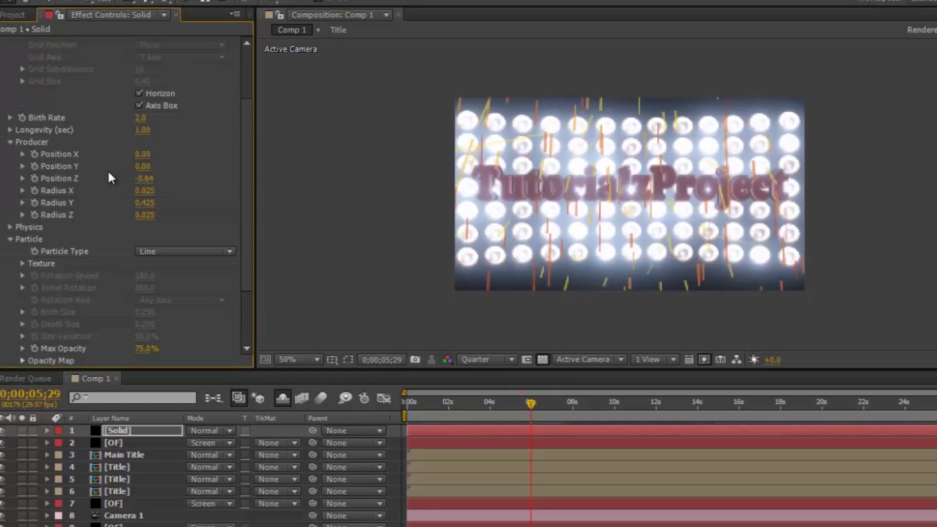
- Set the Physics animation of CC Particle World on the Solid layer to Twirly
scroll(109, 176, down, 4)
scroll(105, 188, up, 3)
scroll(105, 188, down, 2)
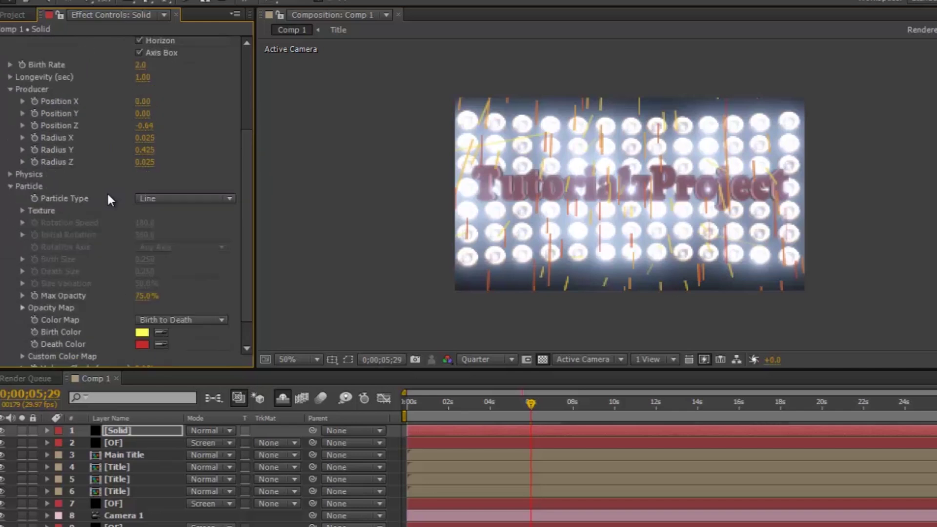
scroll(110, 201, down, 2)
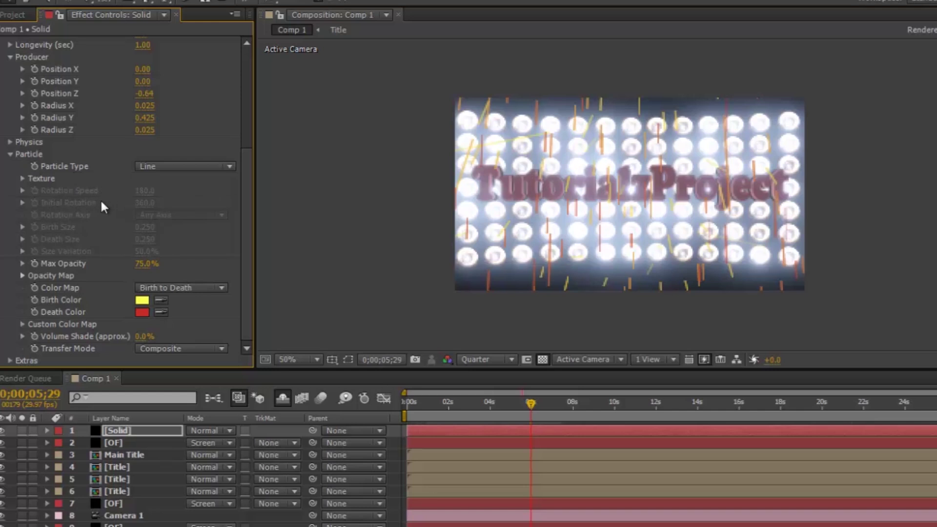
click(10, 142)
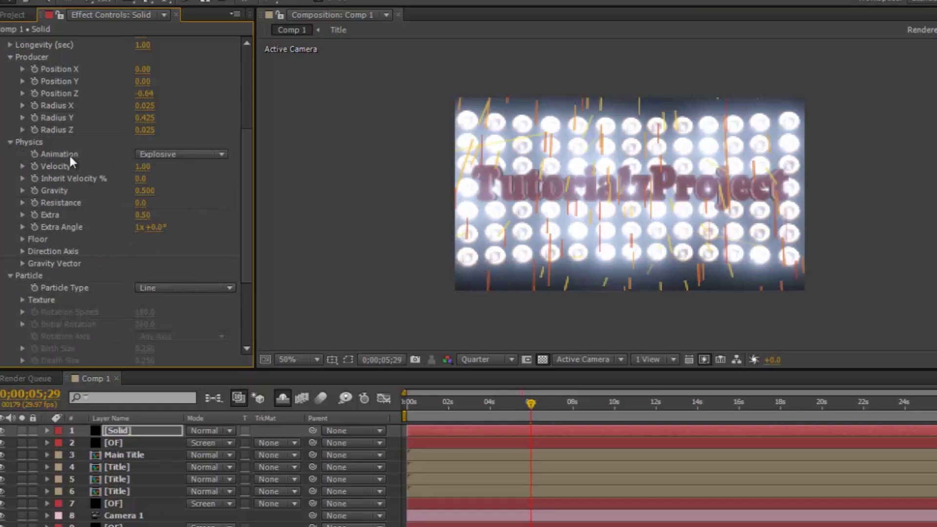
click(173, 153)
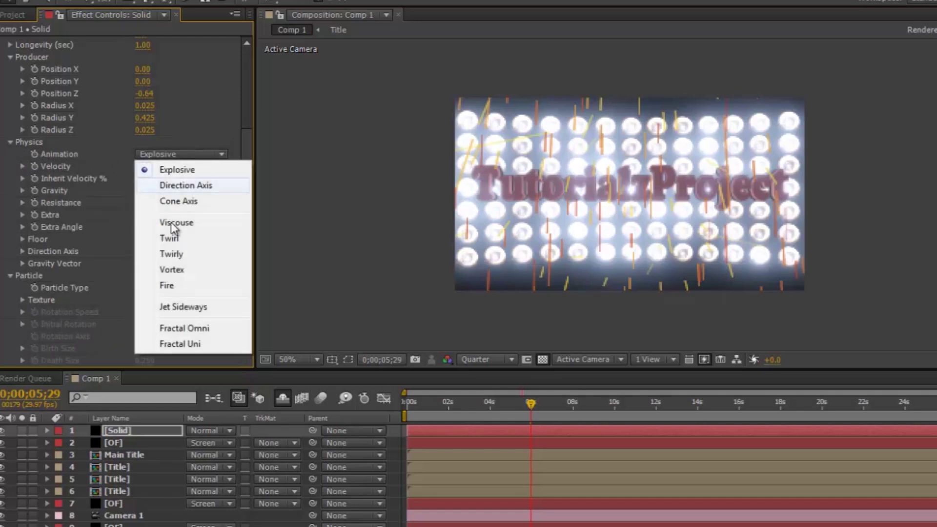
click(168, 250)
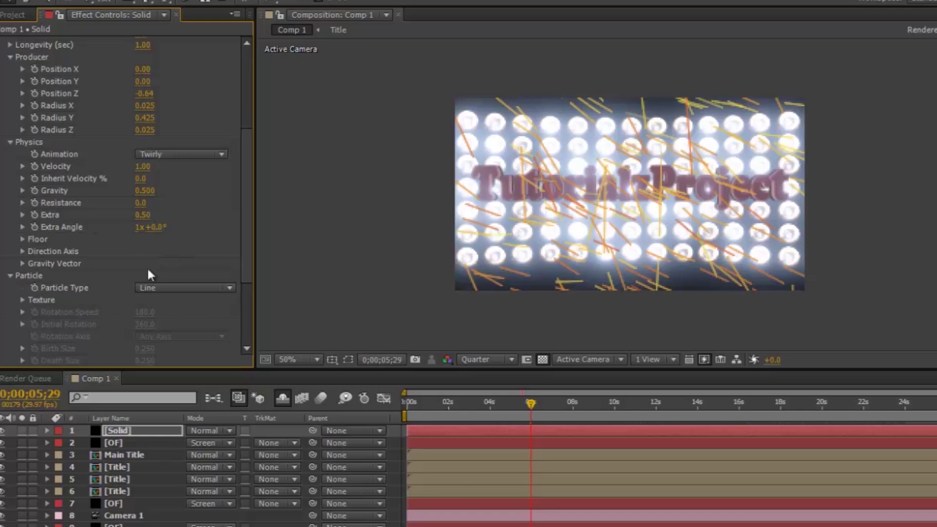
- Set the Birth Rate of CC Particle World to 0.5
scroll(112, 232, down, 1)
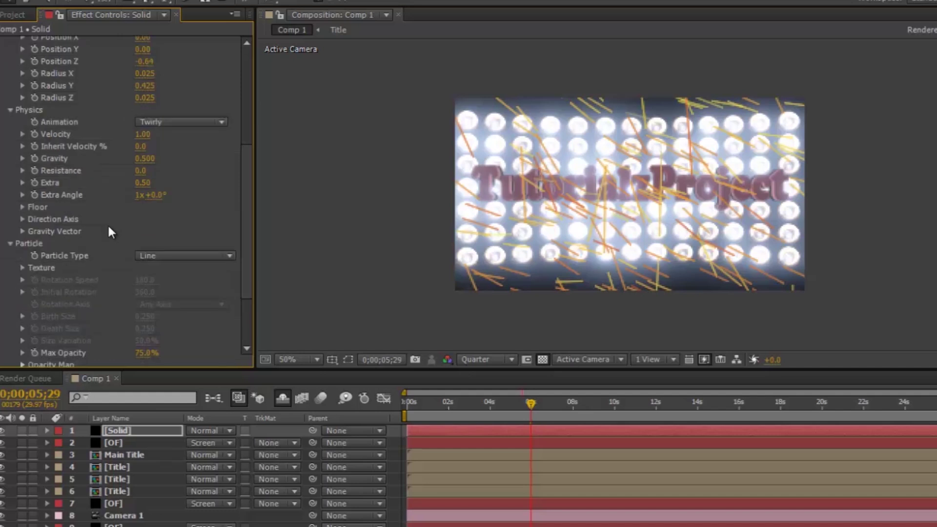
scroll(108, 230, down, 3)
scroll(108, 227, up, 8)
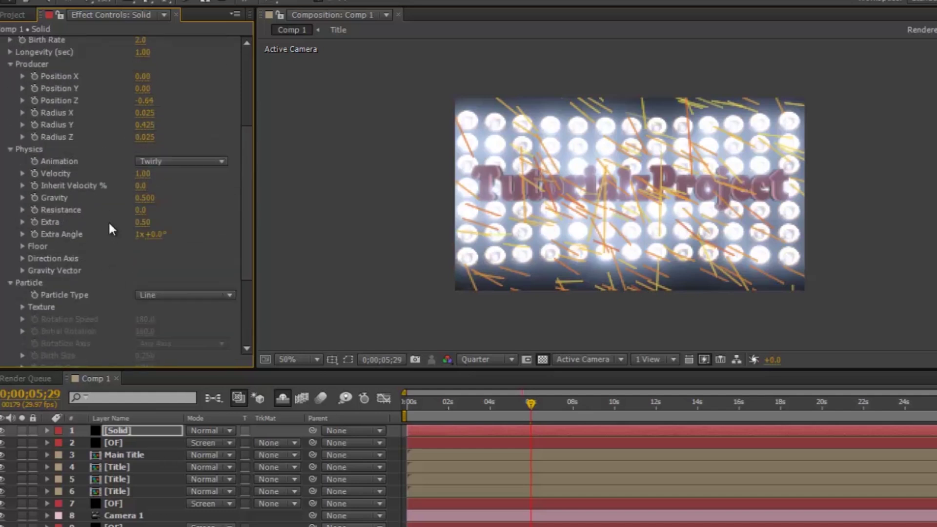
scroll(108, 218, up, 1)
scroll(108, 218, down, 7)
scroll(104, 222, up, 4)
drag(142, 103, 136, 103)
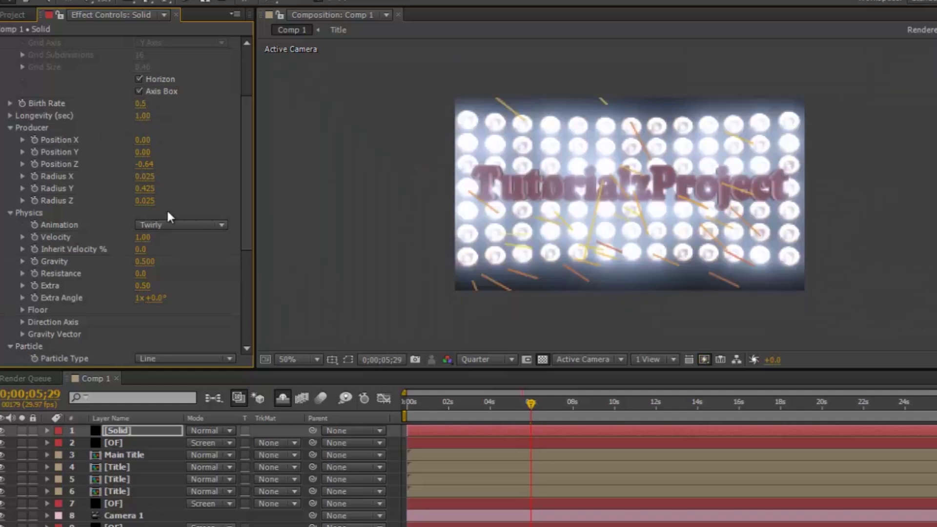
scroll(89, 181, down, 5)
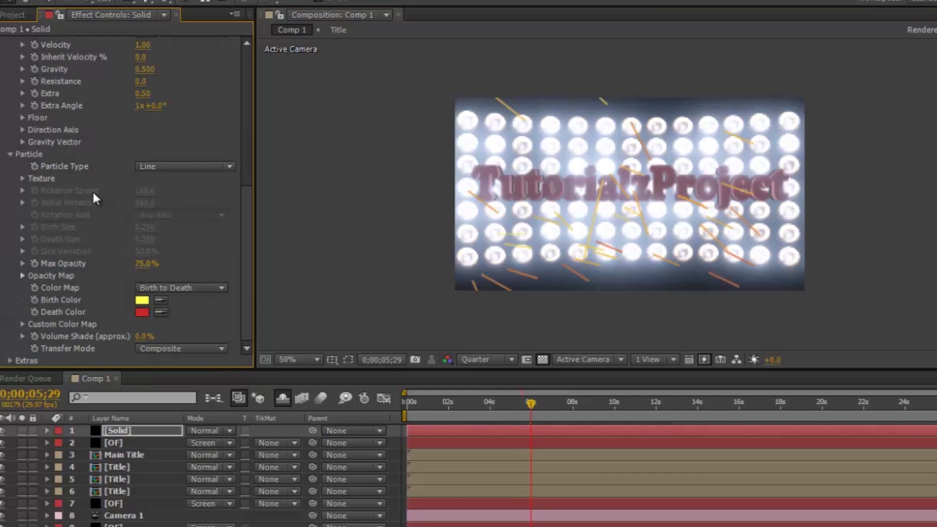
scroll(95, 198, up, 2)
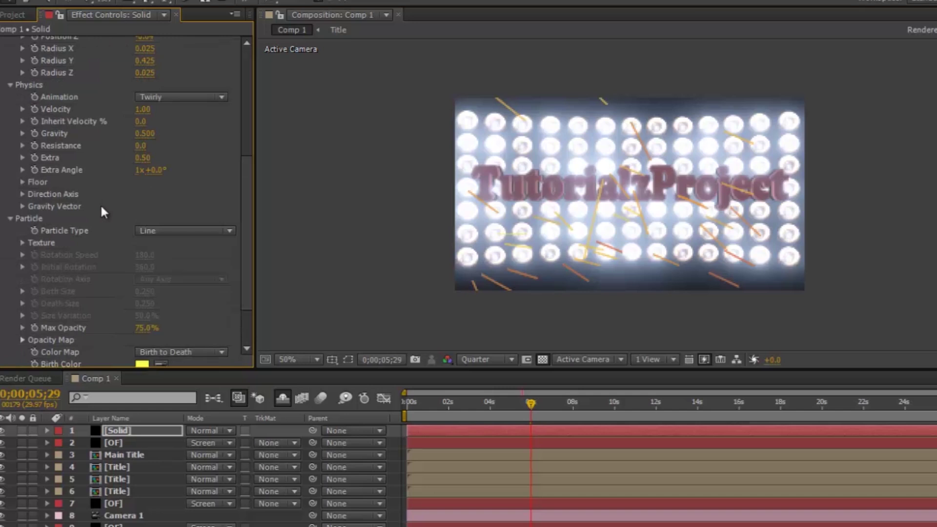
scroll(100, 203, up, 6)
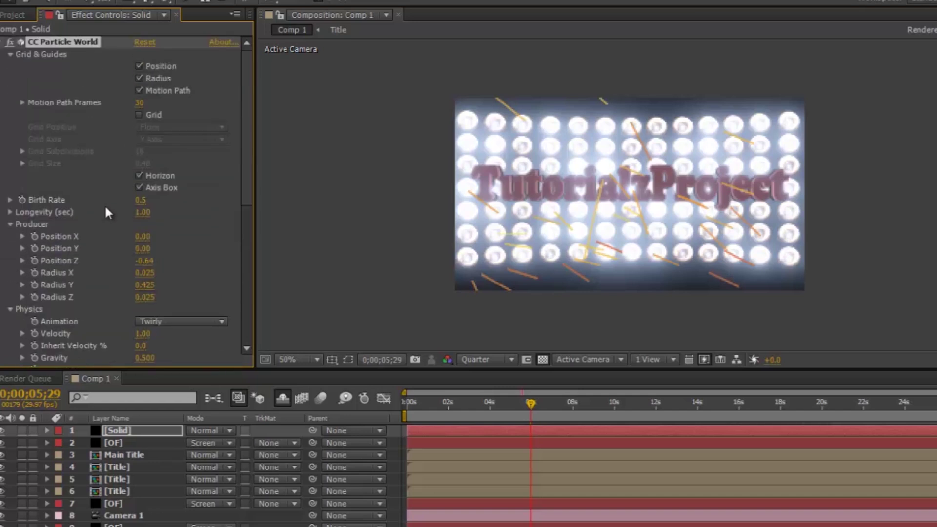
scroll(104, 204, down, 4)
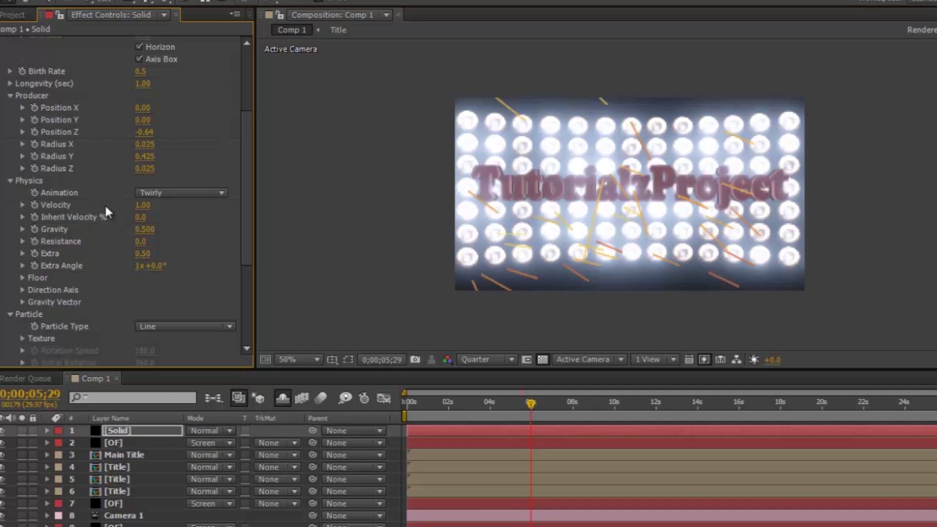
scroll(101, 213, down, 5)
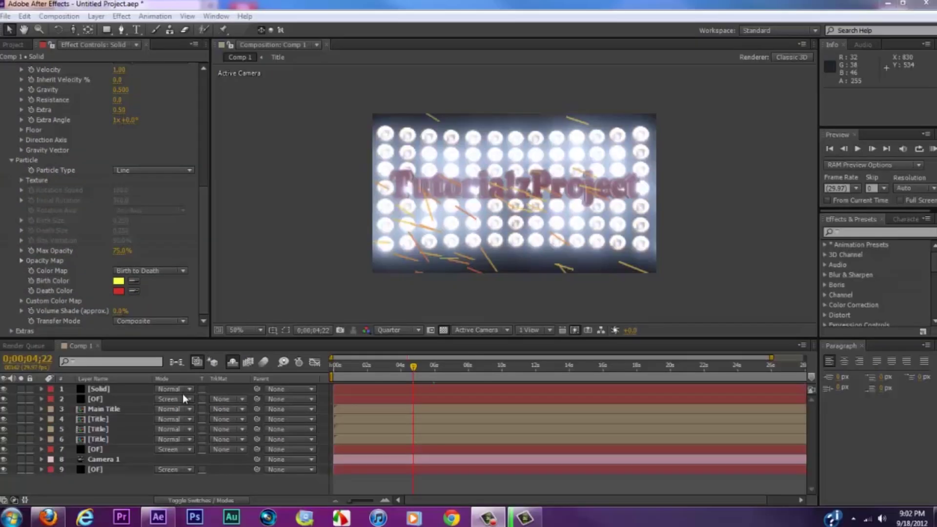
- Set the Solid layer's blending mode to Add and re-enable refreshing of the composition view
click(98, 390)
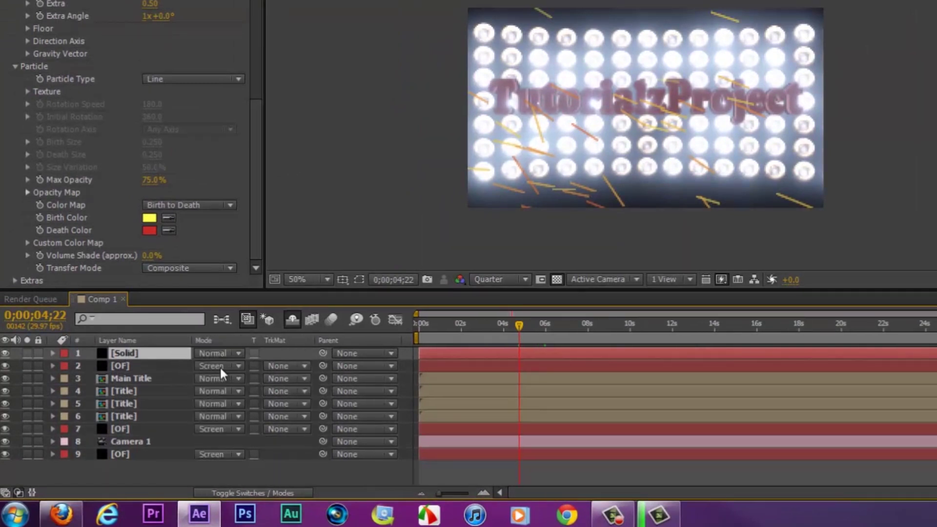
click(213, 353)
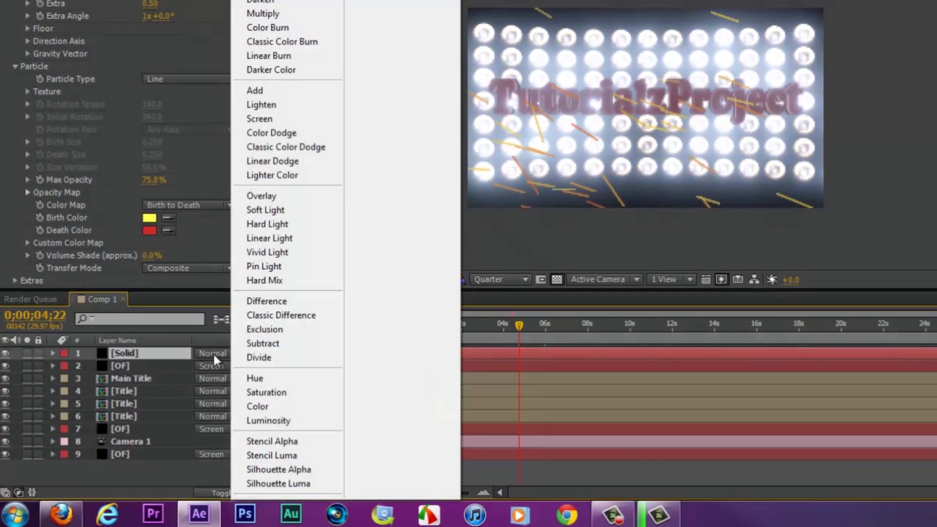
click(255, 91)
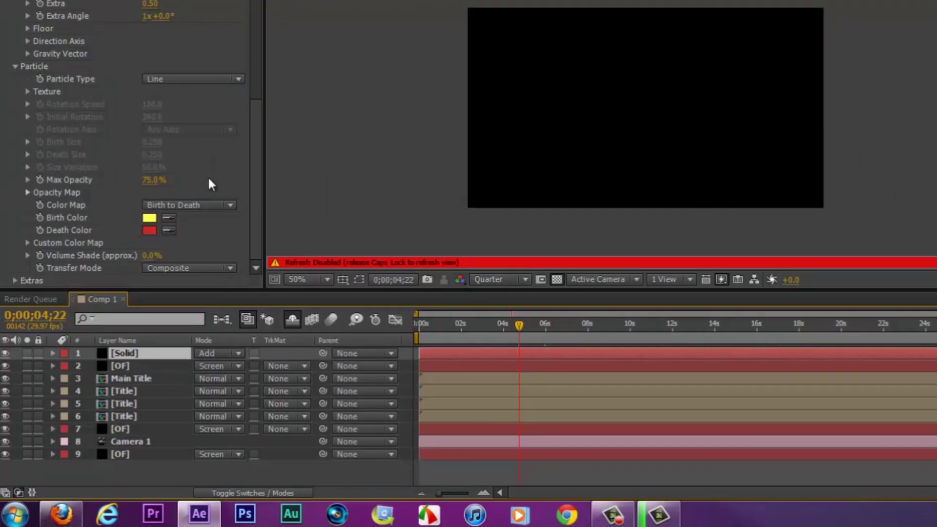
key(Caps_Lock)
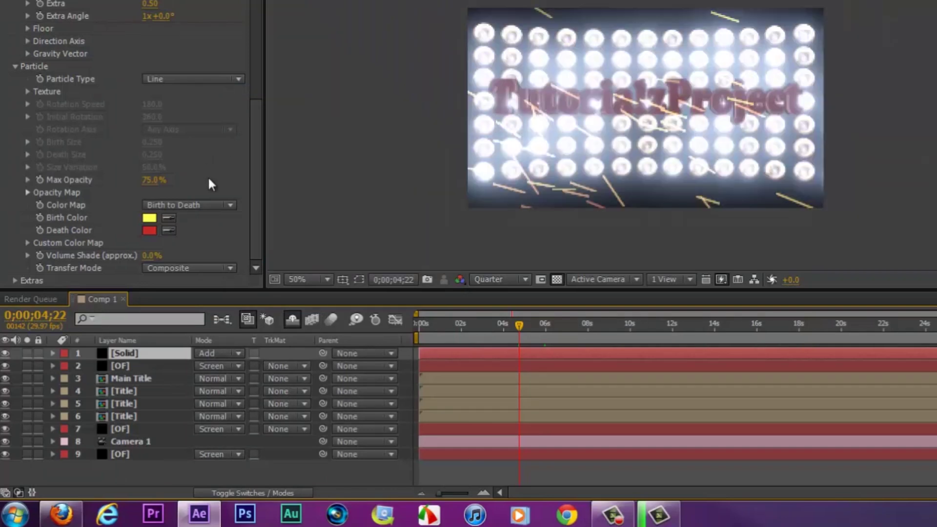